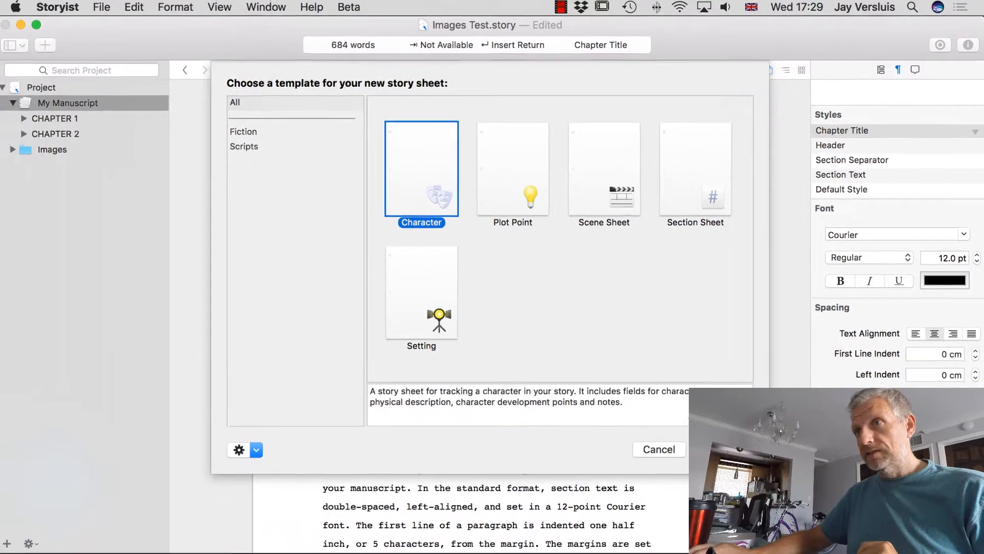
# Create a new story sheet from the Character template and name it with the first character's full name.
pyautogui.click(677, 517)
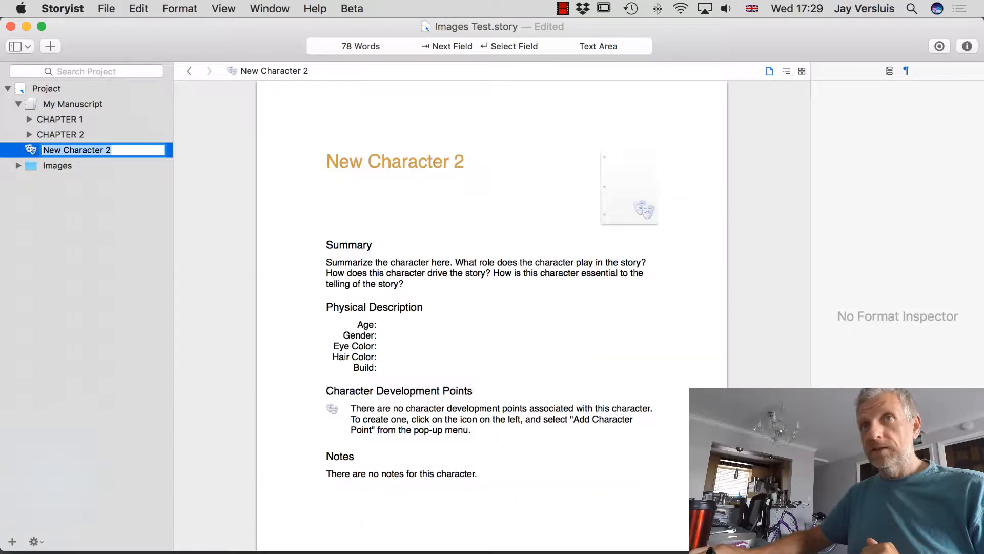
pyautogui.write('D')
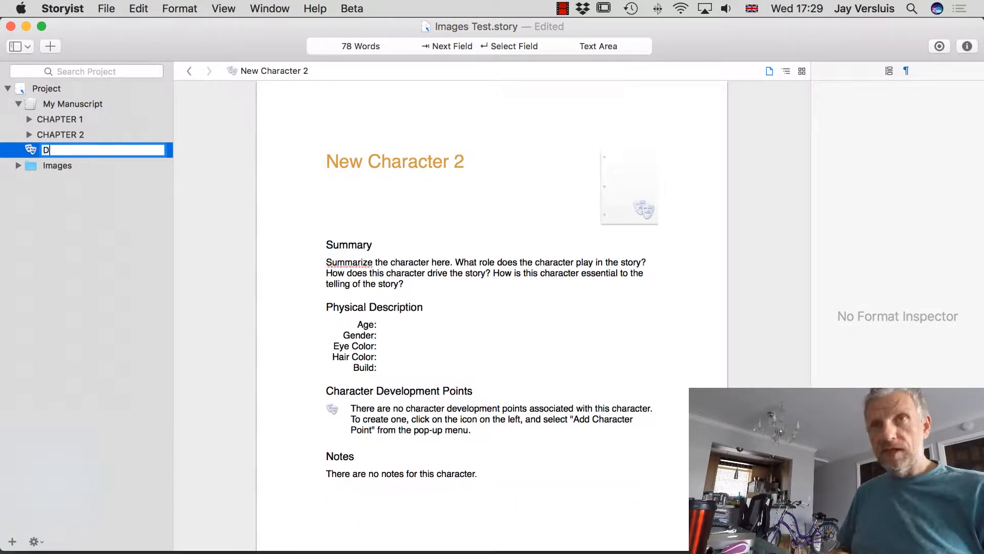
pyautogui.write('ave Lee')
pyautogui.press('Return')
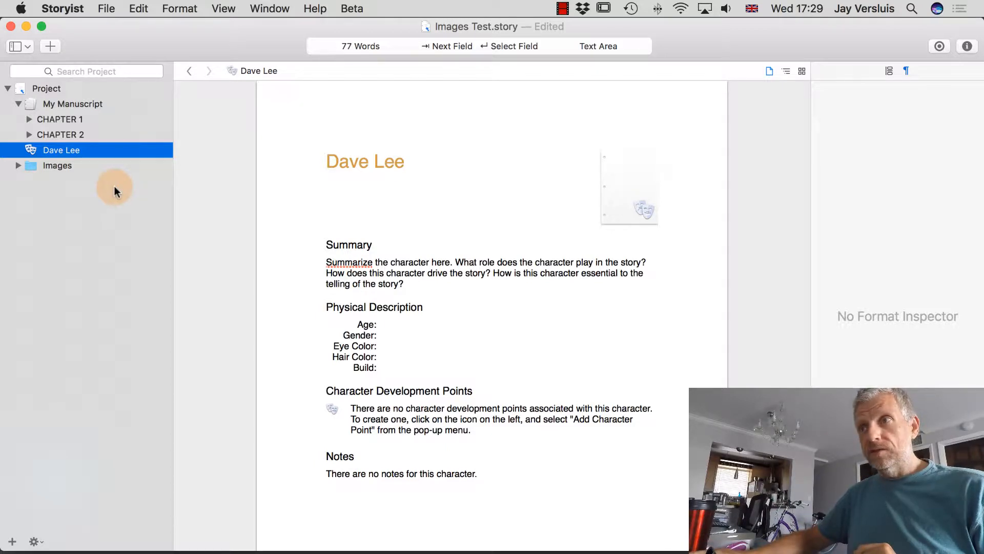
# Replace the Summary placeholder with a sentence saying the character works for the Dharma Initiative, although based off the Island.
pyautogui.moveTo(407, 283); pyautogui.dragTo(319, 263)
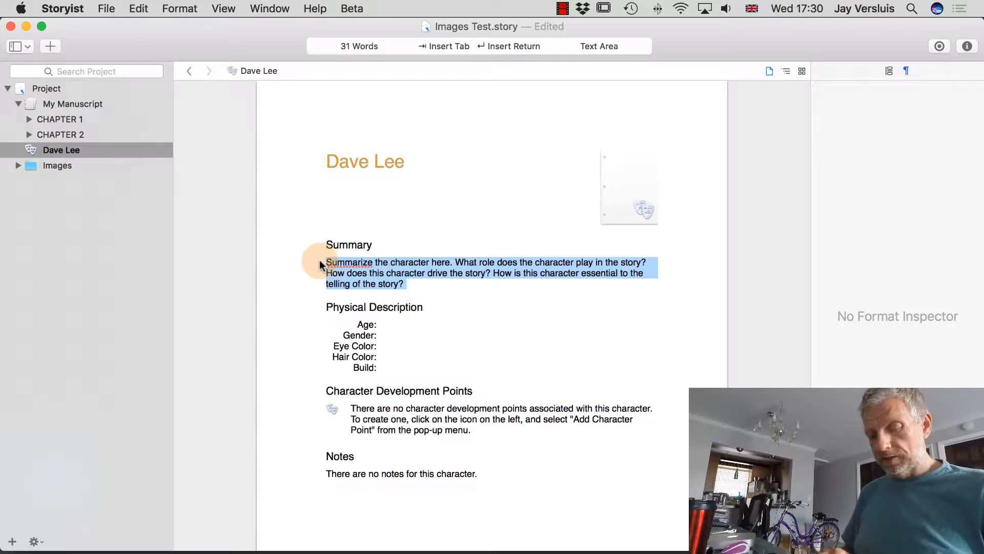
pyautogui.write('Dave works fo')
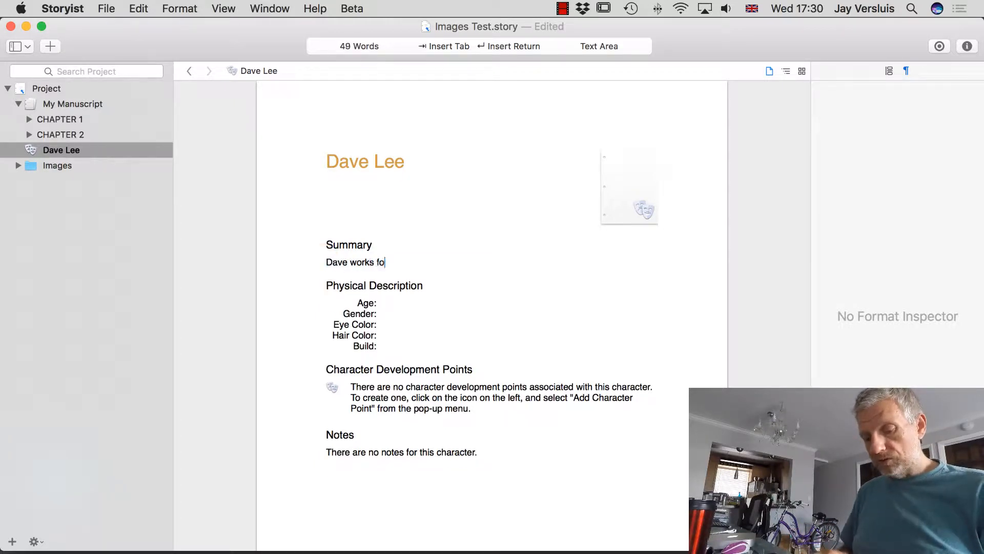
pyautogui.write('r the Dharma Initiative, although based')
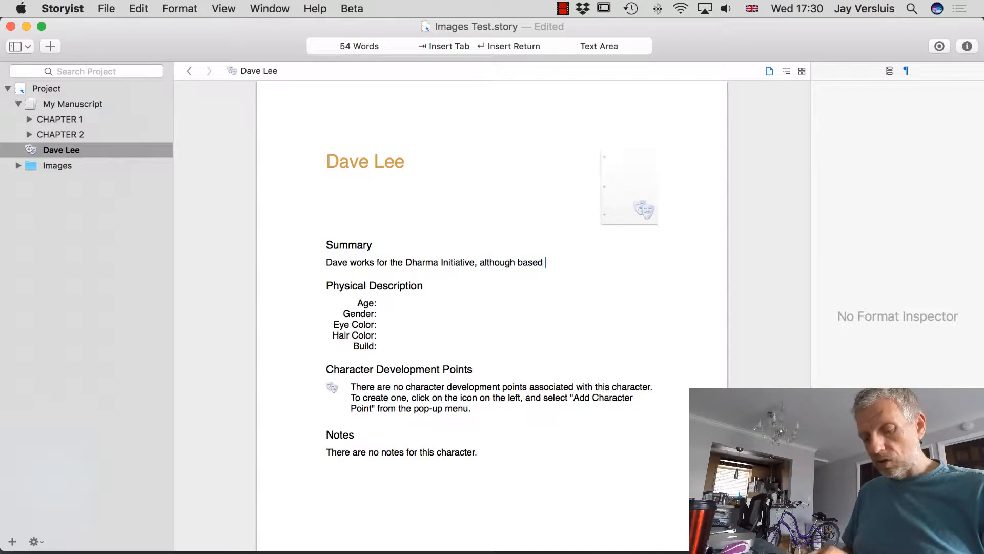
pyautogui.write('nd.')
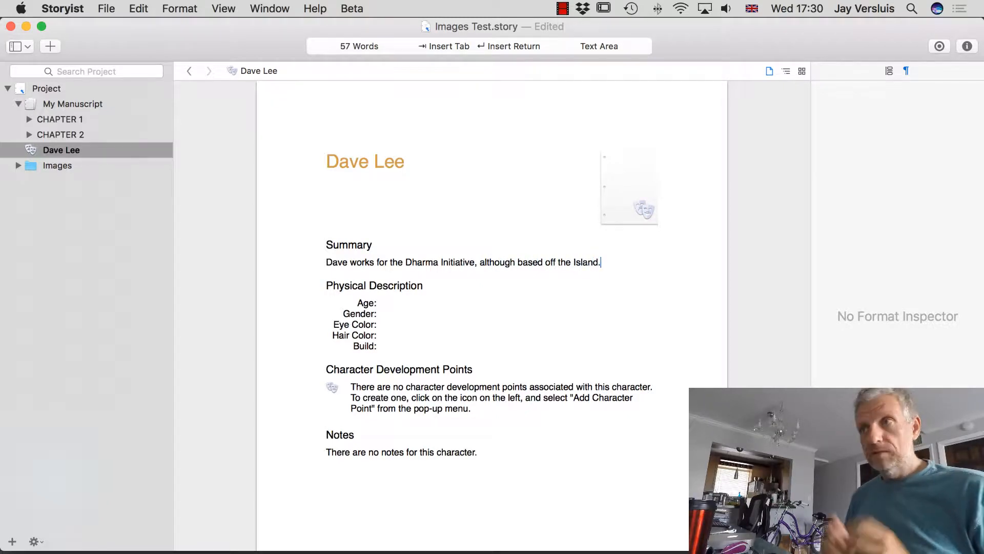
# Fill in the Physical Description with age 37, gender male, eye color green, hair color undefined and build couch potato.
pyautogui.click(406, 303)
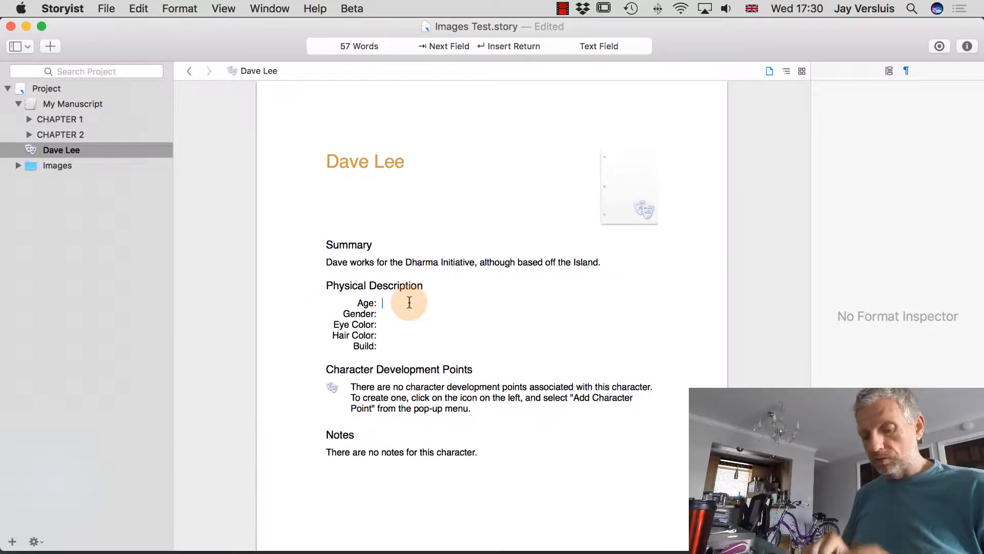
pyautogui.write('37')
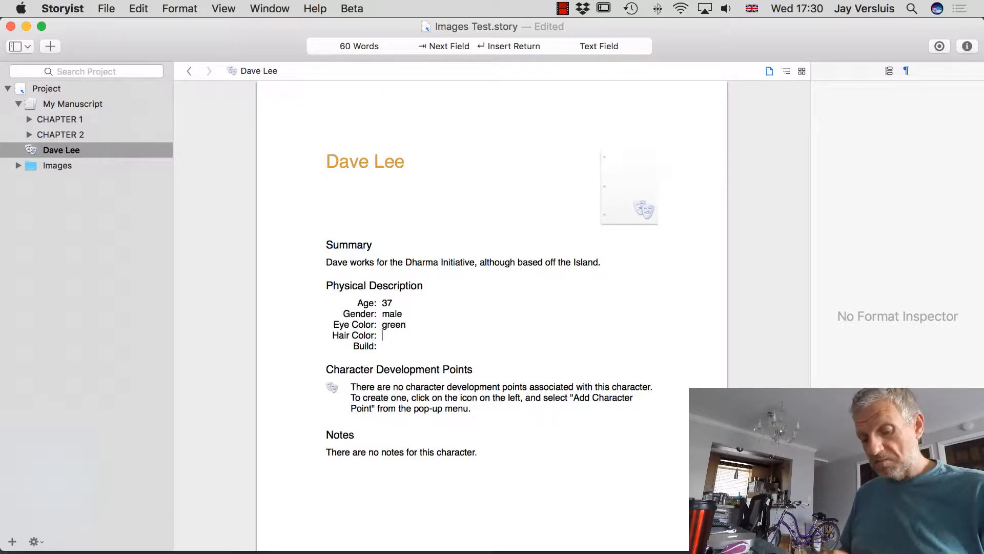
pyautogui.write('undefined')
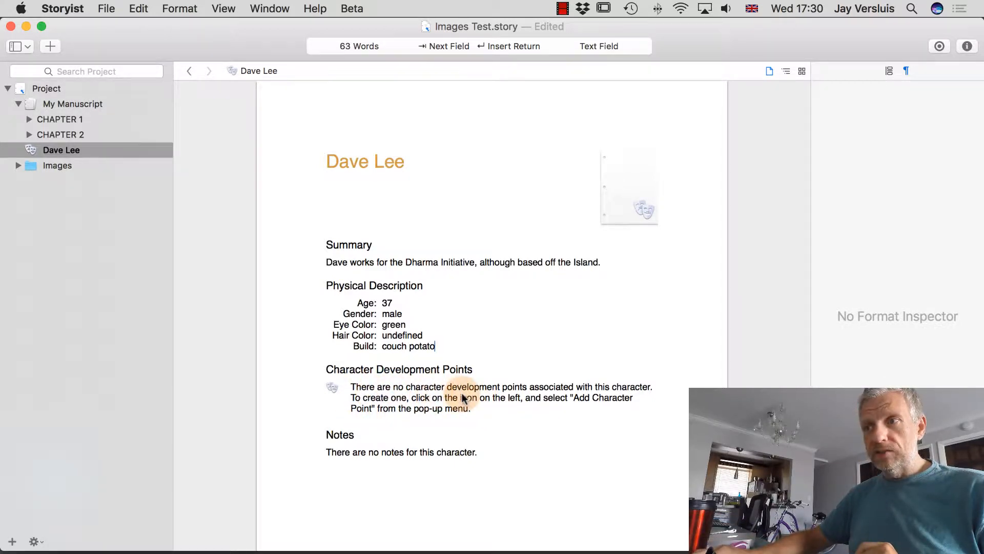
# Add a character development point and describe it as wanting to break up with the second character, given by first name.
pyautogui.scroll(-5, 463, 398)
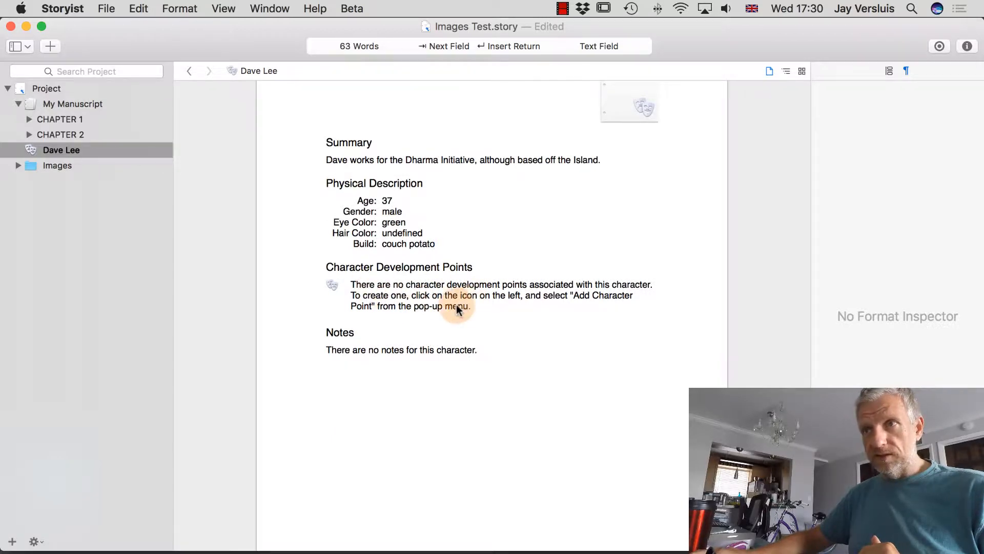
pyautogui.click(332, 285)
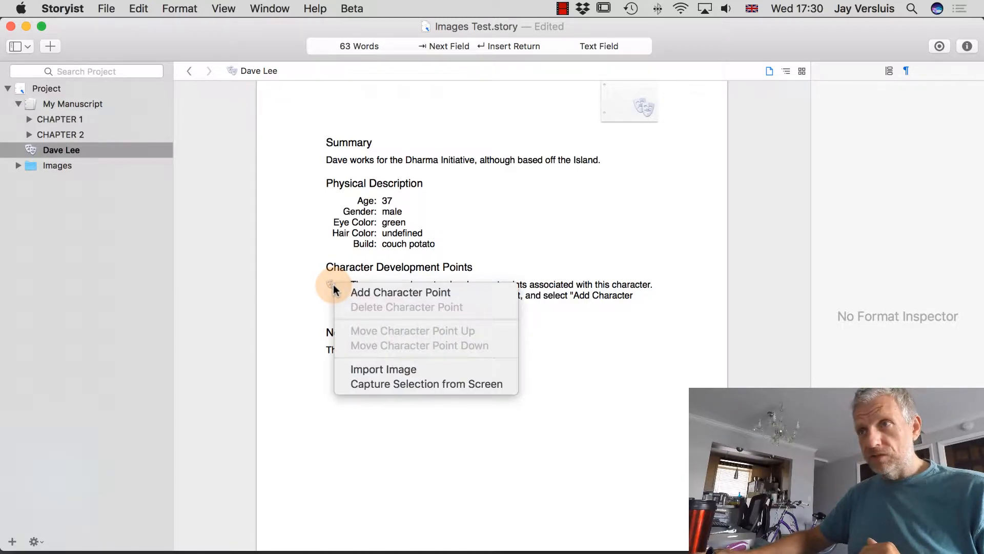
pyautogui.click(488, 293)
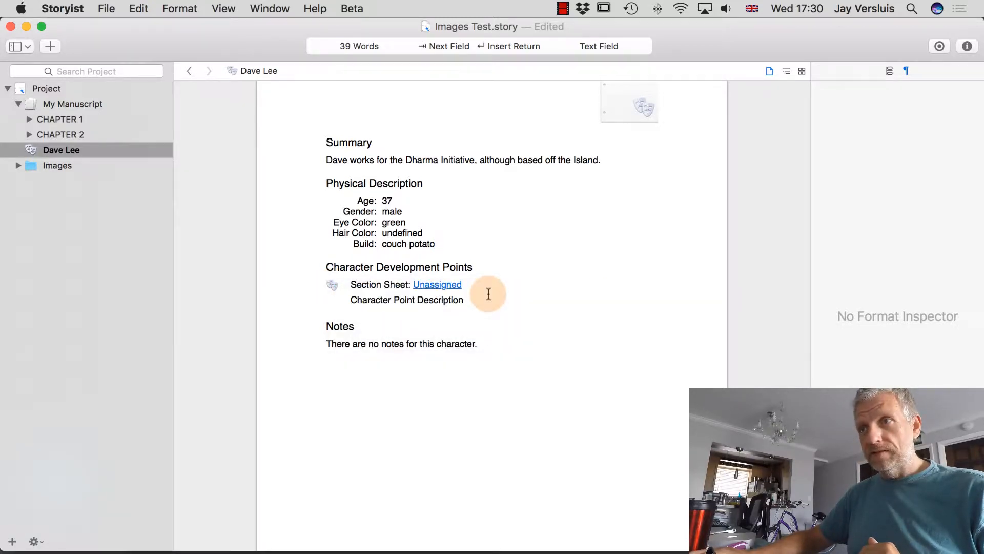
pyautogui.doubleClick(451, 302)
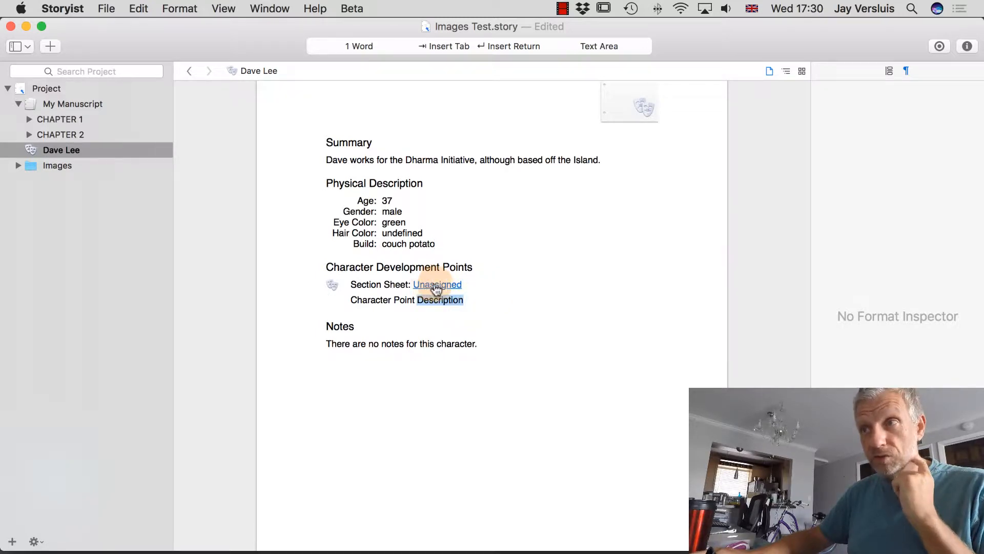
pyautogui.click(468, 301)
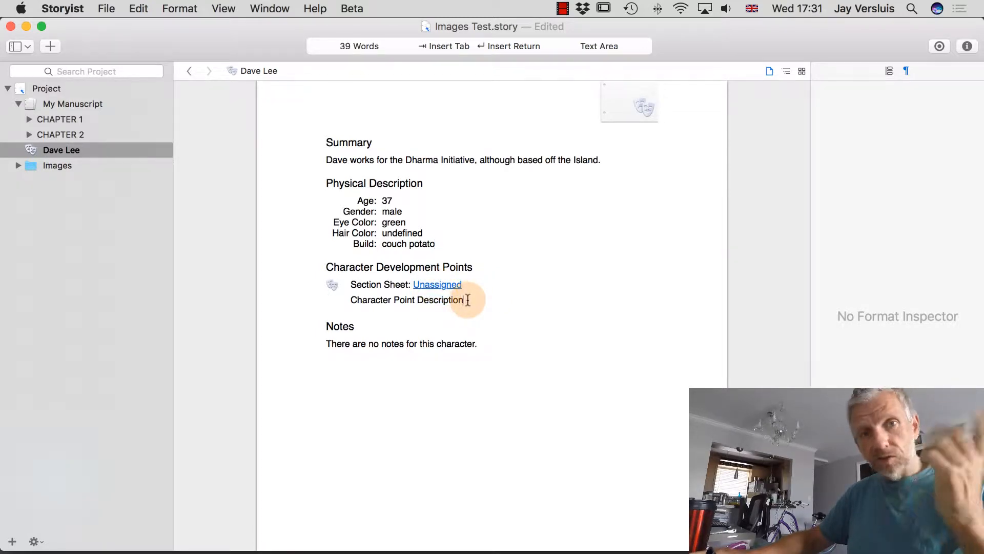
pyautogui.moveTo(468, 301); pyautogui.dragTo(352, 303)
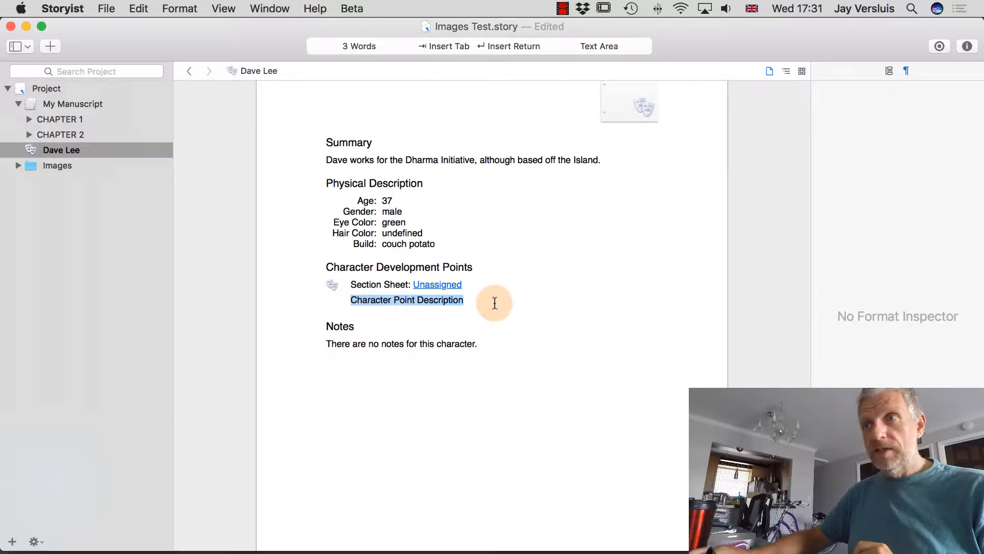
pyautogui.write('w')
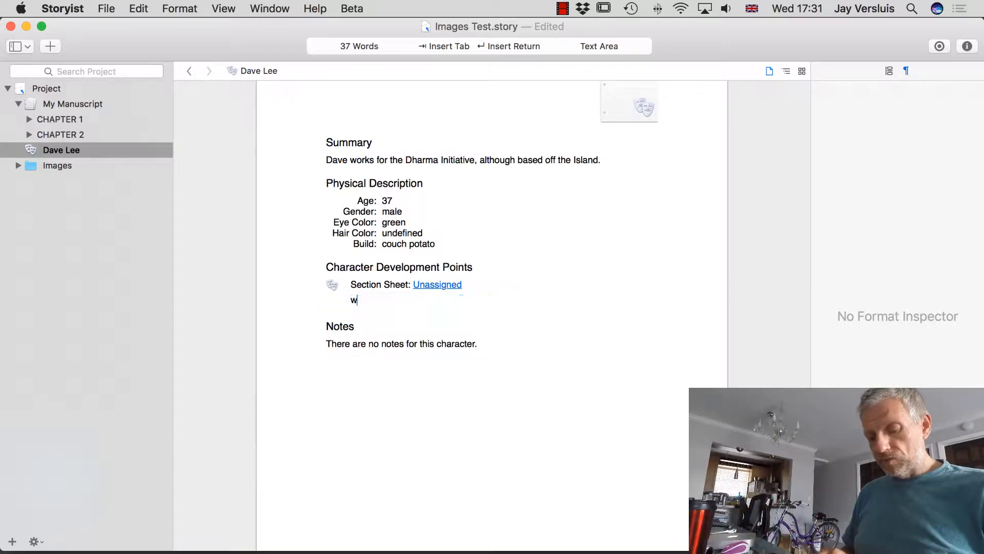
pyautogui.write('ants to break up wi')
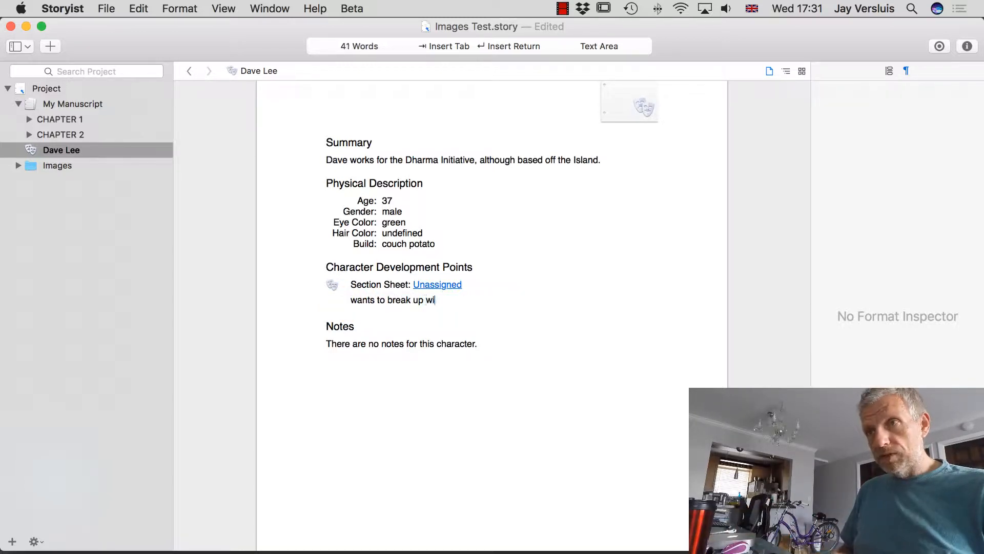
pyautogui.write('th Mary')
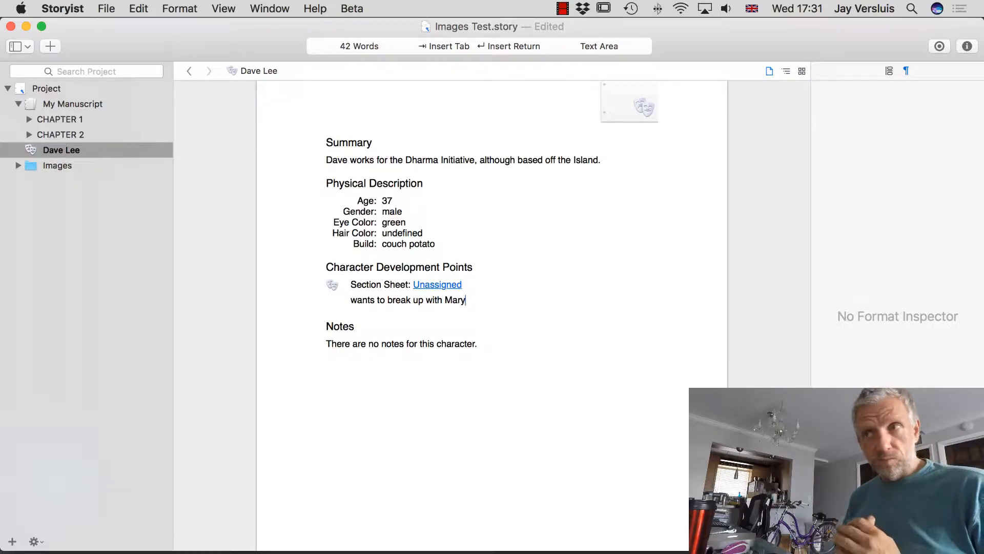
# Add a second character development point with the description "gets fired from The Dharma Initiative".
pyautogui.click(333, 284)
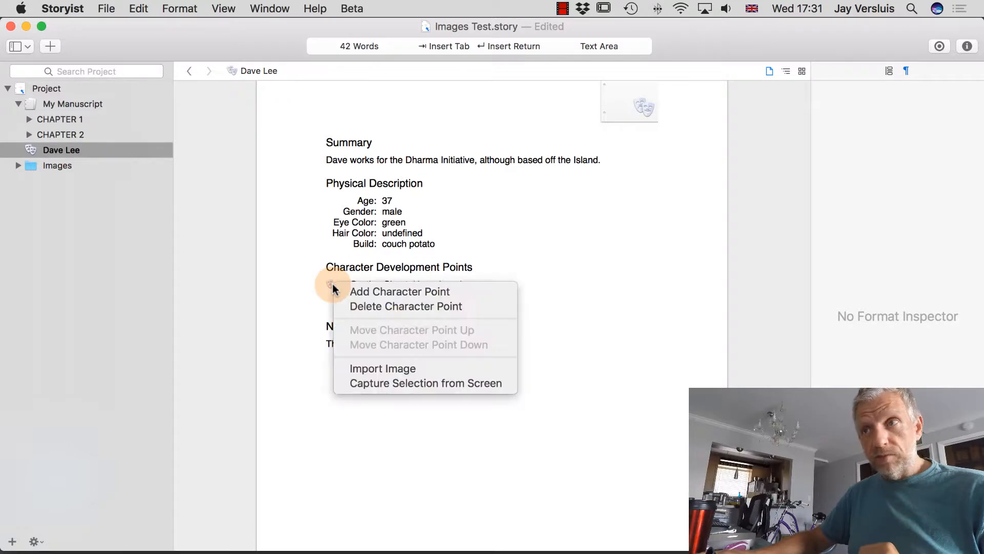
pyautogui.click(426, 292)
pyautogui.click(406, 331)
pyautogui.tripleClick(406, 331)
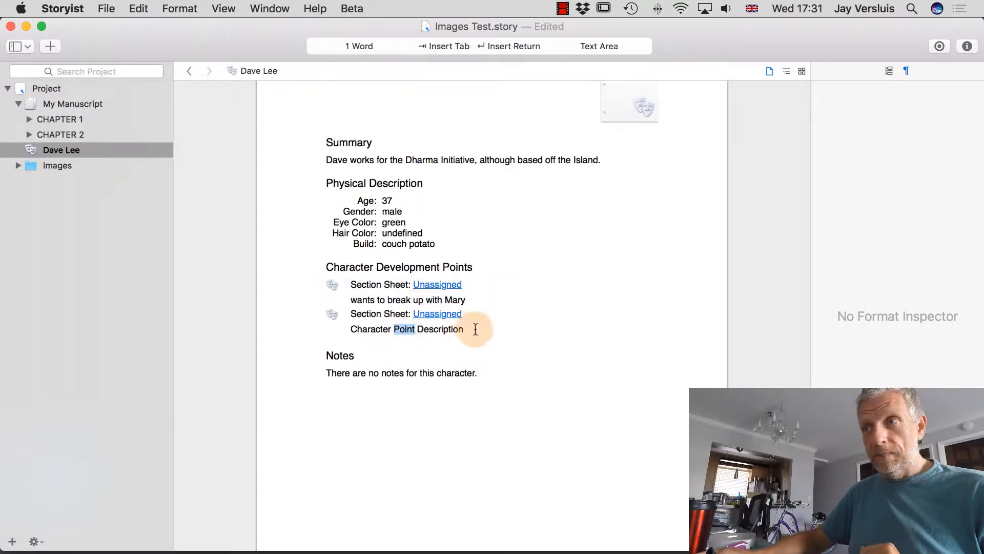
pyautogui.write('gets fired')
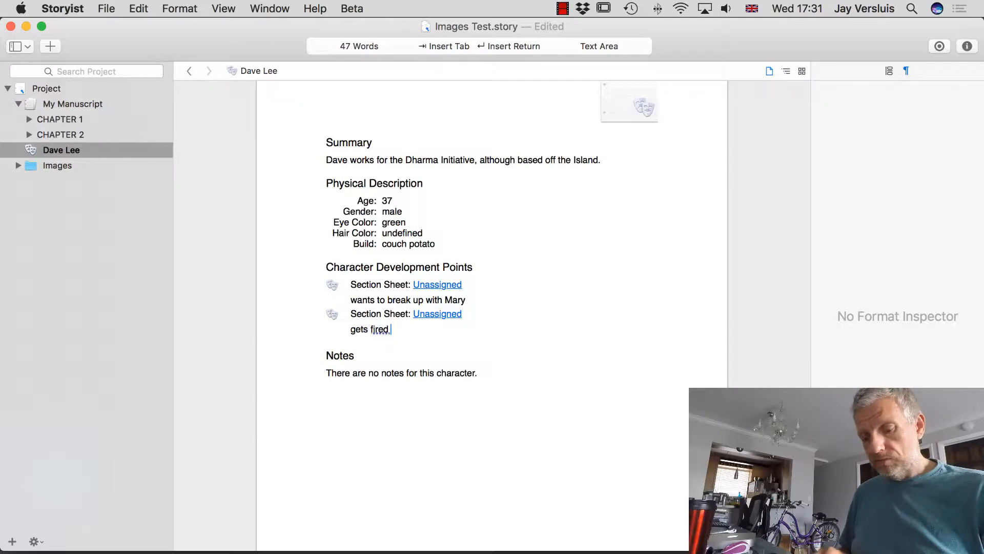
pyautogui.write(' from The Dharma ')
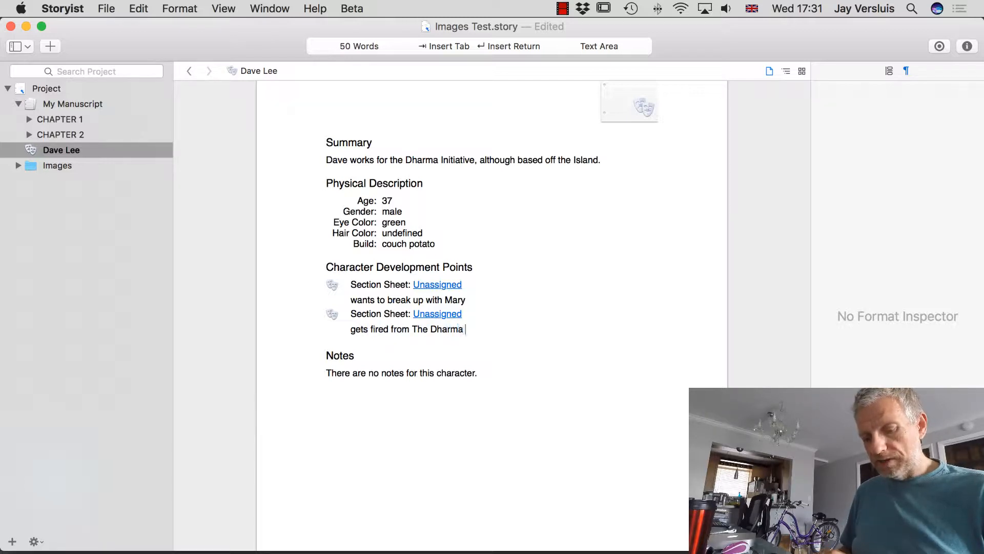
pyautogui.write('INitiave')
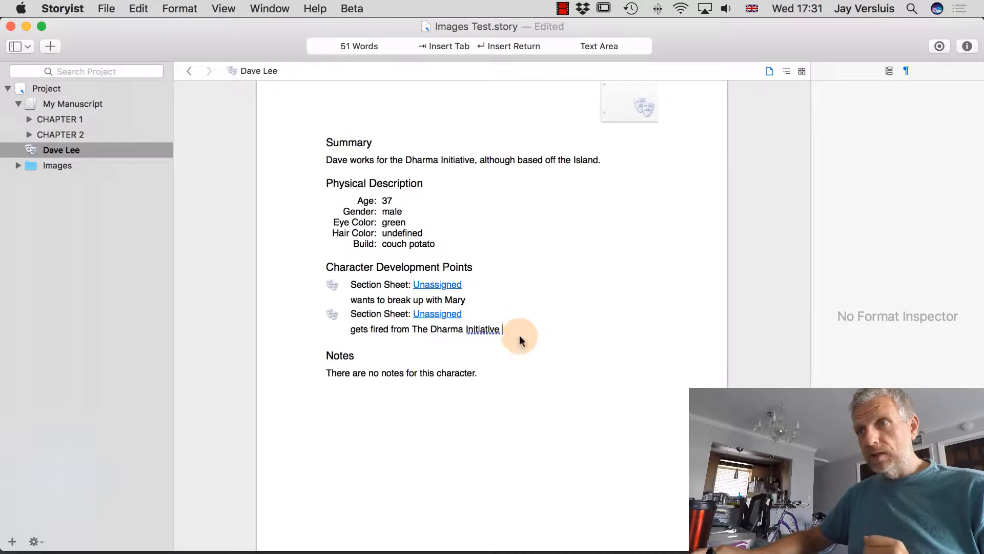
pyautogui.click(483, 371)
pyautogui.moveTo(483, 371); pyautogui.dragTo(286, 371)
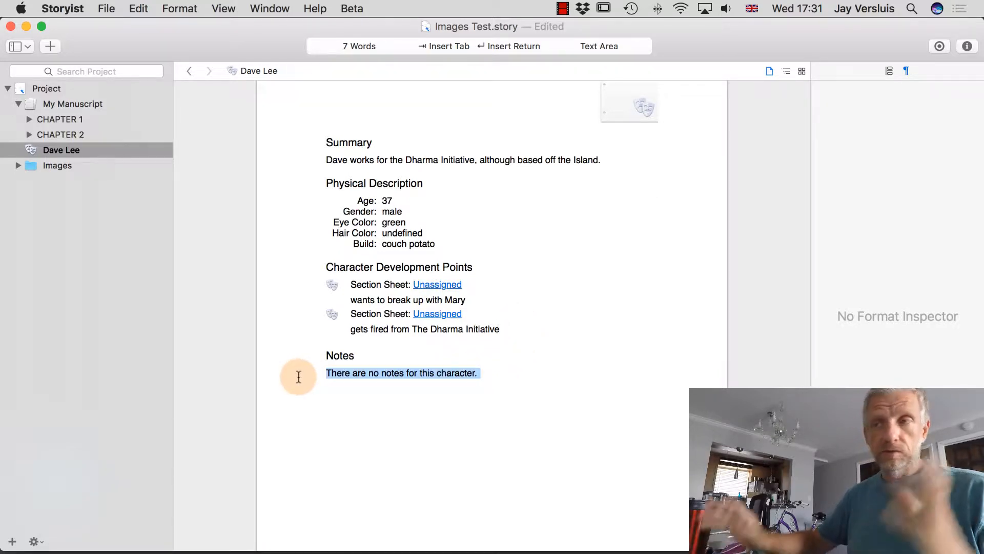
# Set the closeup portrait from the Images folder as the character sheet's picture, and replace it with the "ME on webcam" image.
pyautogui.scroll(5, 438, 383)
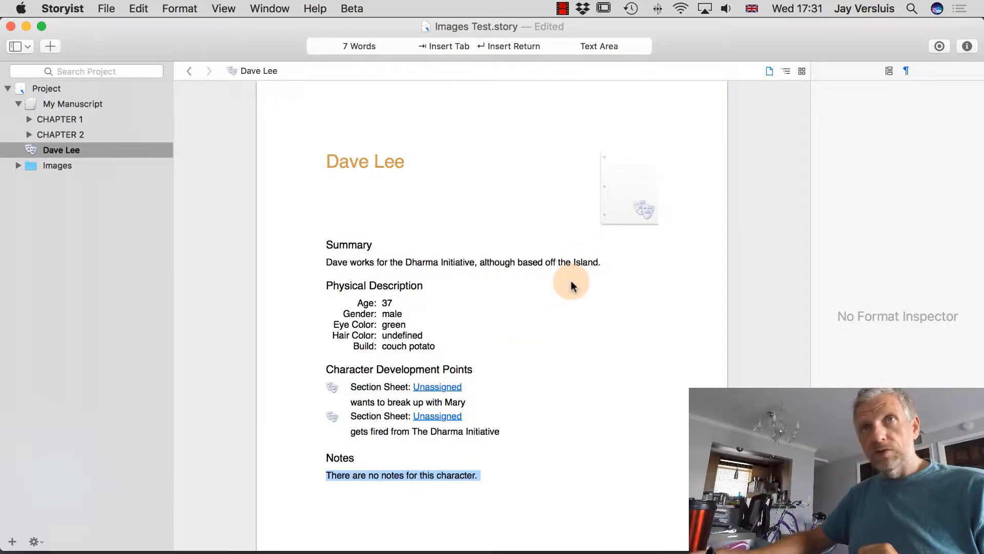
pyautogui.click(18, 165)
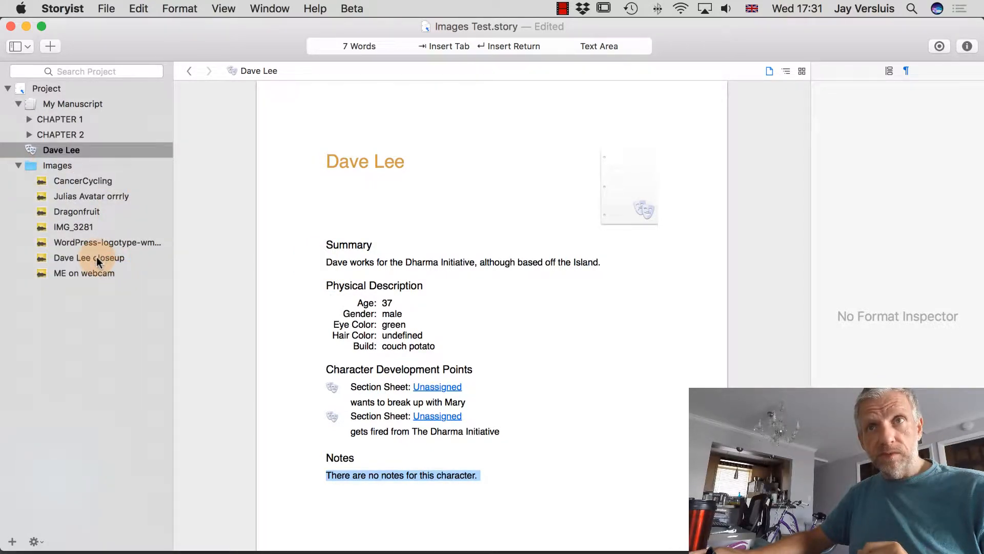
pyautogui.moveTo(97, 259); pyautogui.dragTo(624, 195)
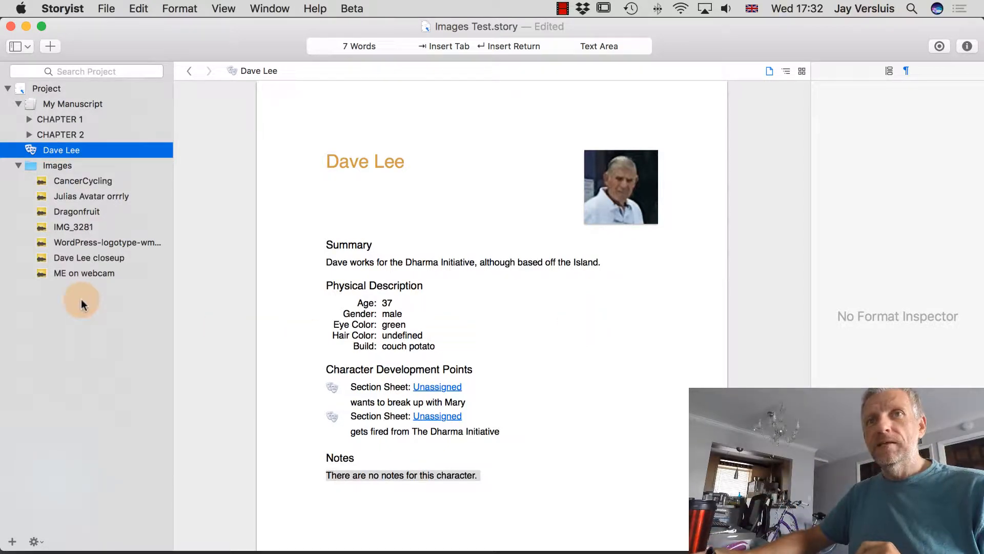
pyautogui.moveTo(38, 273); pyautogui.dragTo(621, 177)
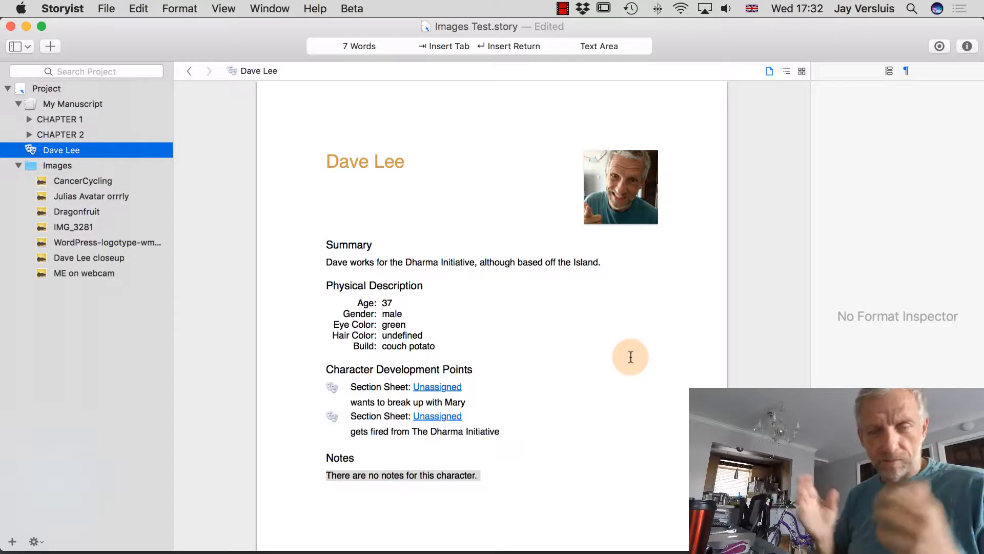
pyautogui.scroll(-2, 631, 357)
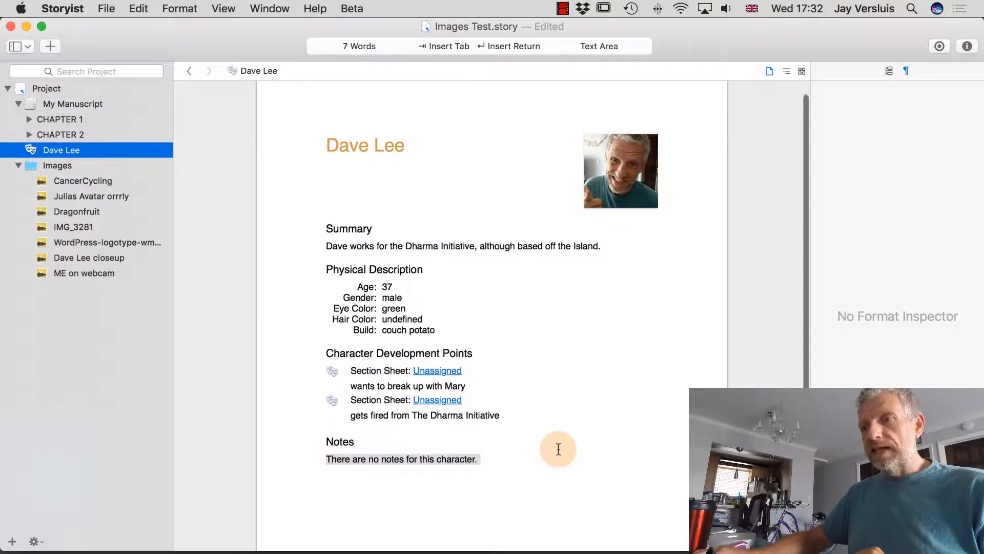
pyautogui.scroll(-4, 558, 448)
pyautogui.scroll(4, 558, 448)
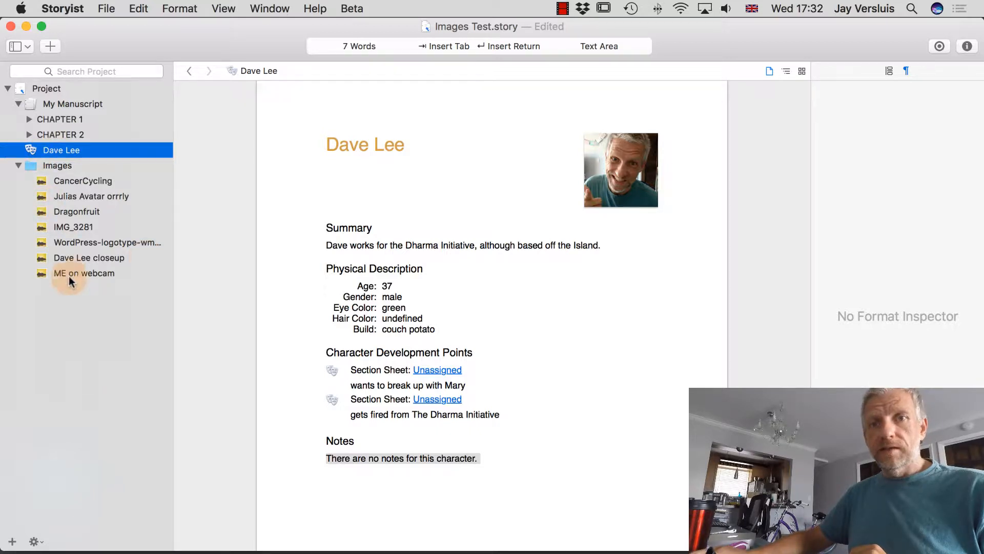
# Create a Character story sheet named with the second character's full name, and set the "orrrly" avatar image as its picture.
pyautogui.click(12, 541)
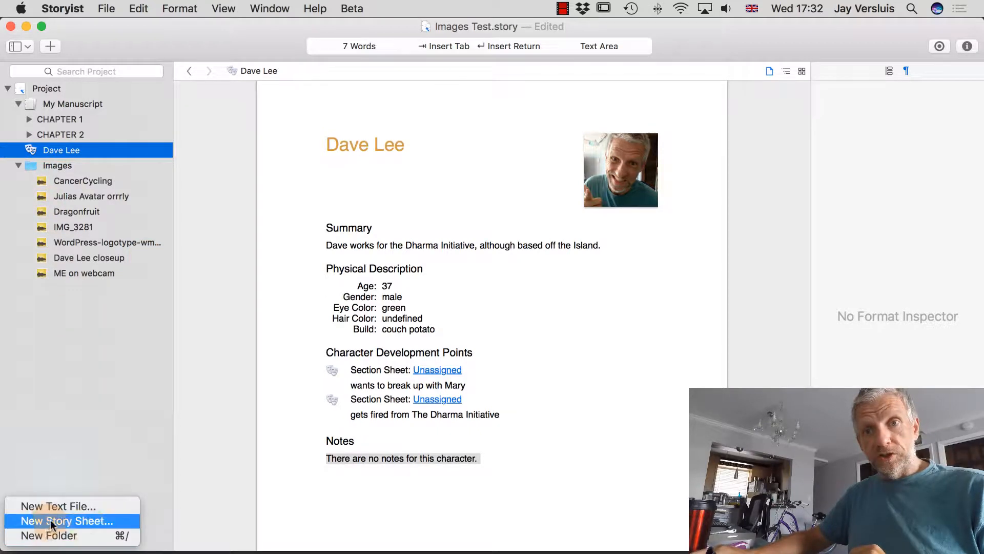
pyautogui.click(88, 522)
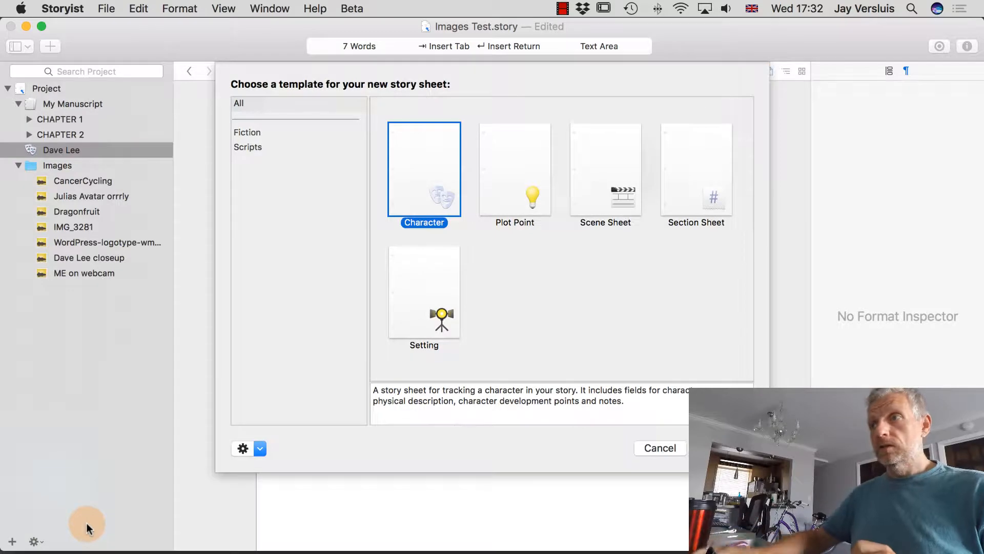
pyautogui.press('Return')
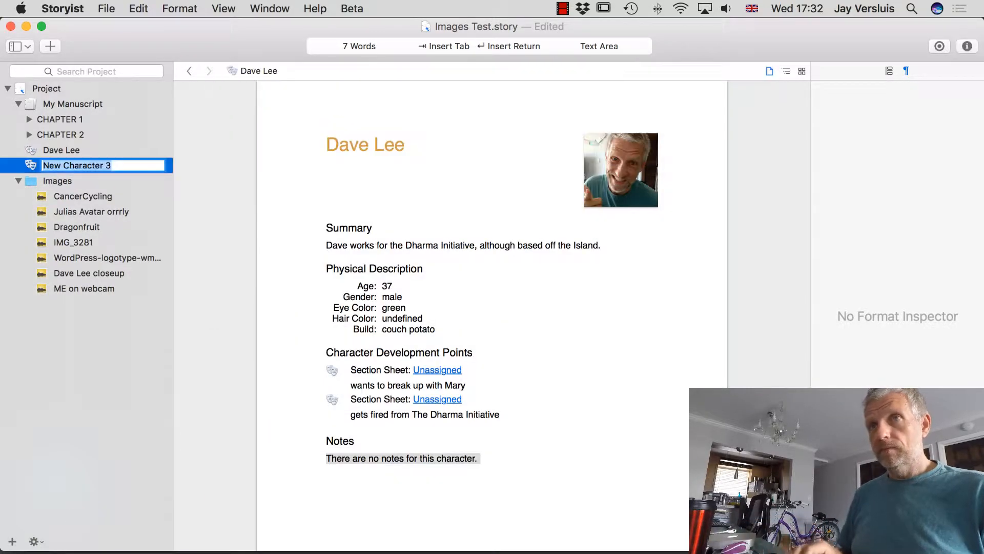
pyautogui.write('Mary Brickell')
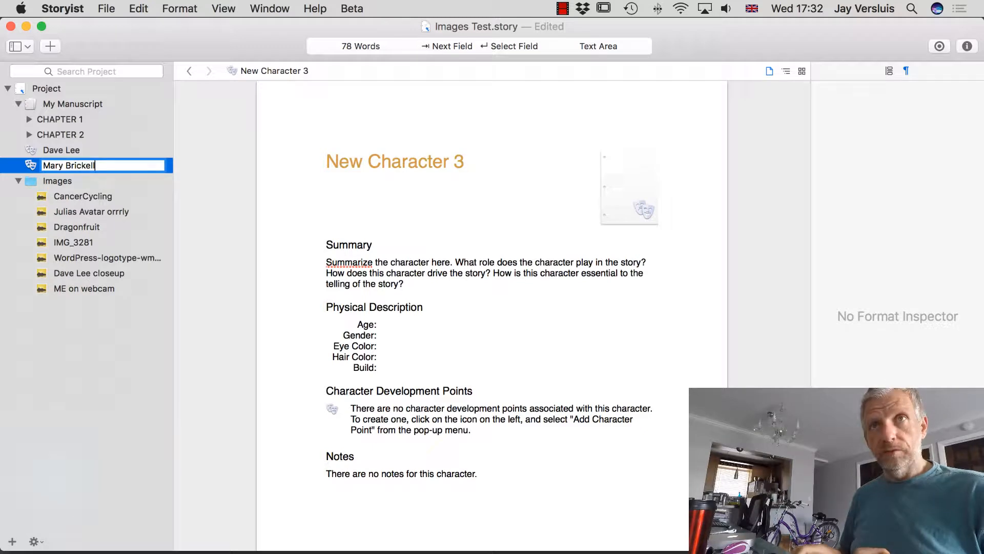
pyautogui.press('Return')
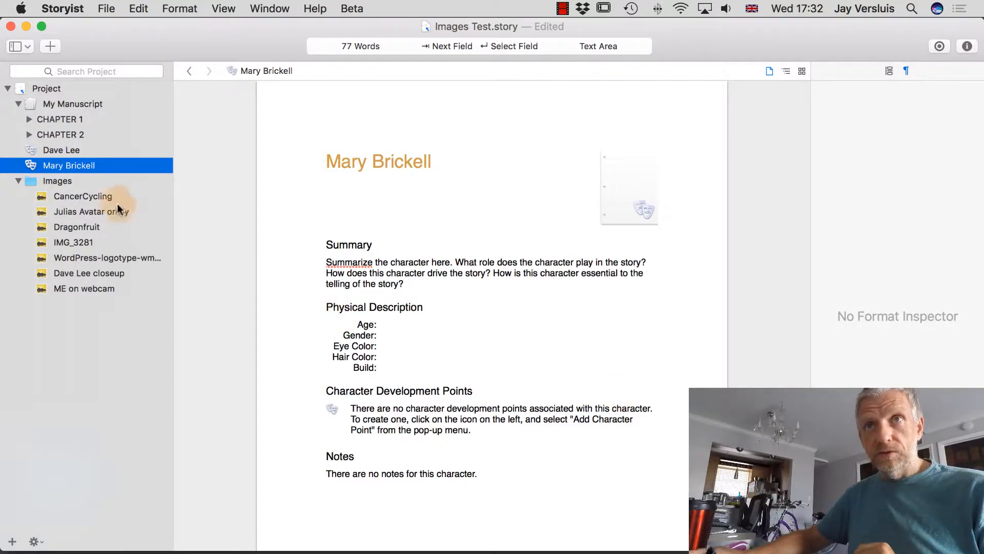
pyautogui.moveTo(85, 211); pyautogui.dragTo(604, 190)
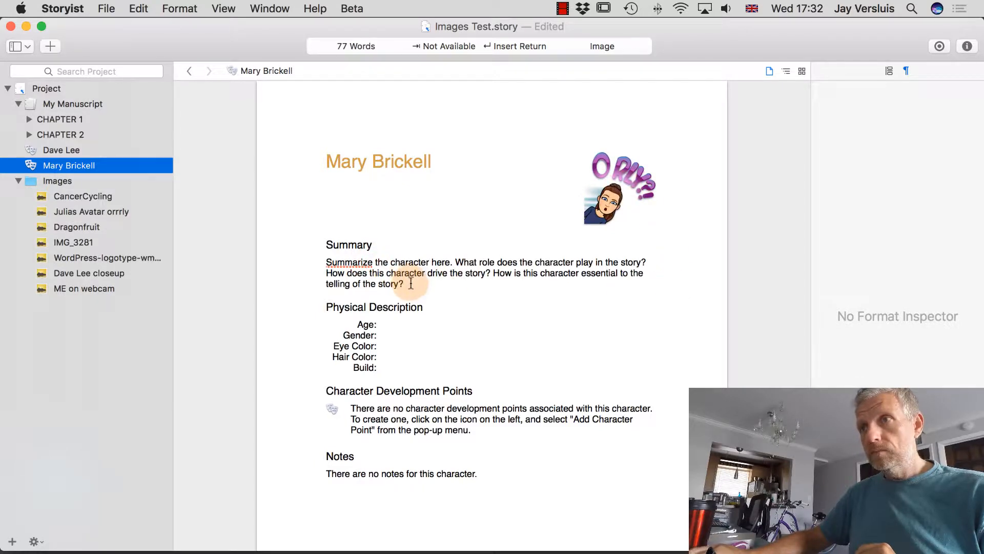
# Replace the Summary placeholder with "She works in a book store, but has dreams of becoming an actress and move to Hollywood.".
pyautogui.moveTo(409, 282); pyautogui.dragTo(314, 264)
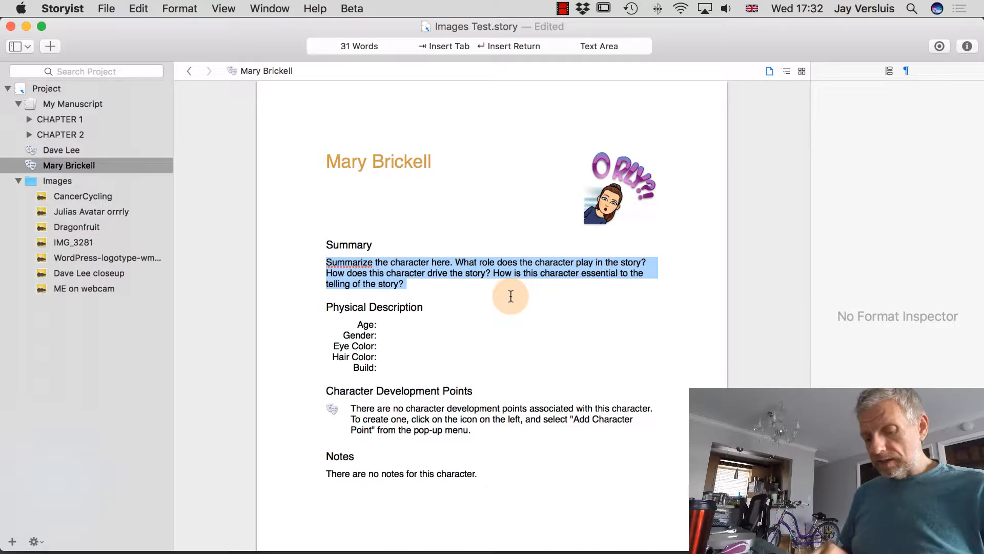
pyautogui.write('S')
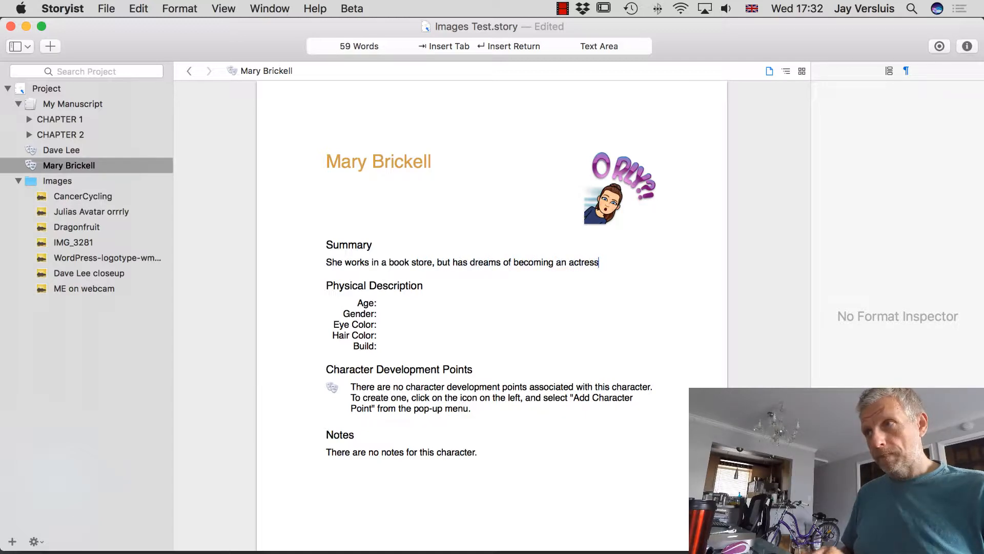
pyautogui.write('move to H')
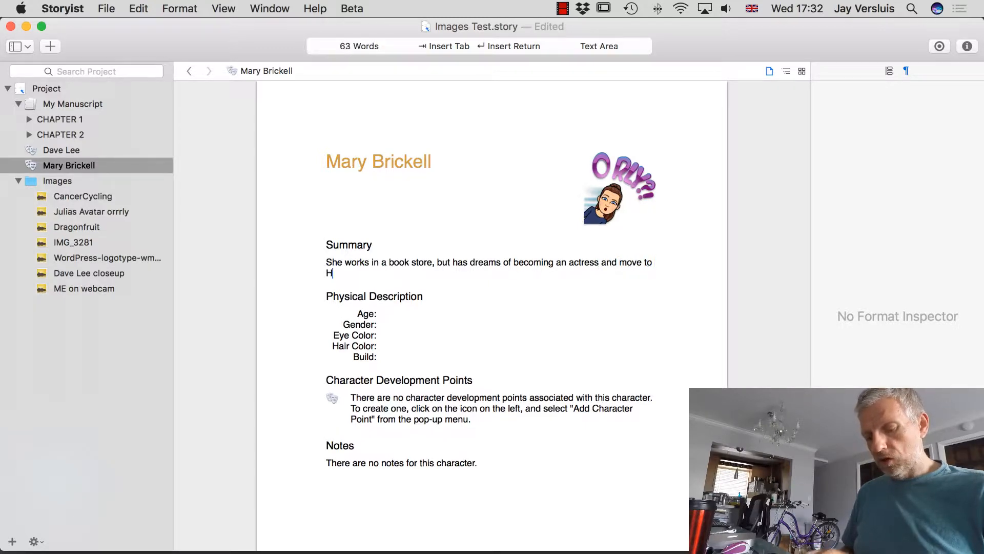
pyautogui.write('ollywood.')
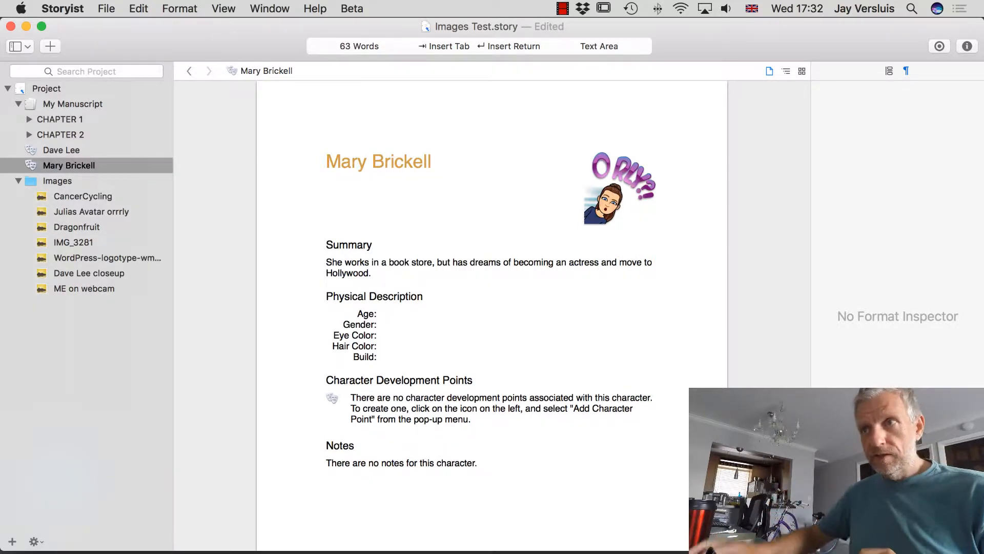
# Fill in the Physical Description with age 32, gender female, eye color blue, hair color blond and build slim.
pyautogui.click(398, 313)
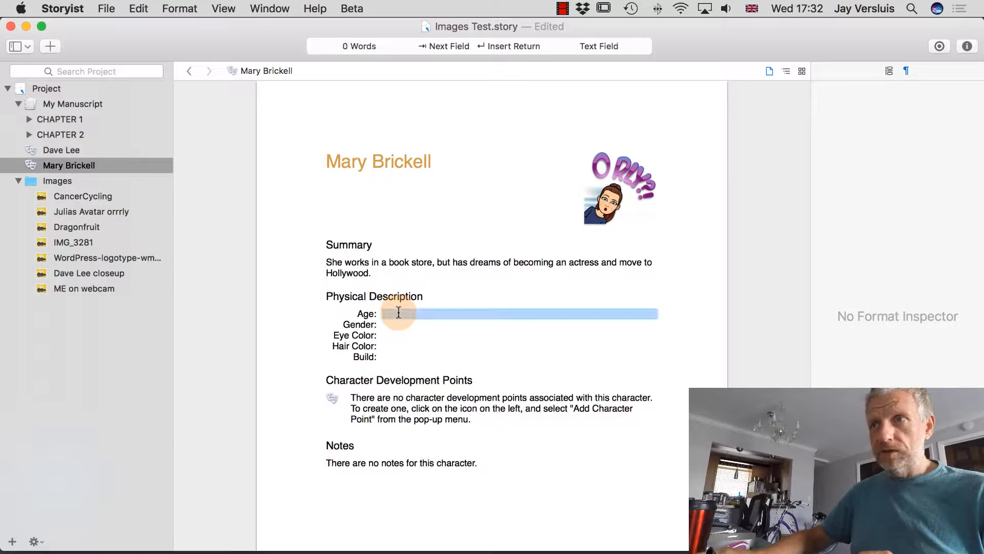
pyautogui.write('32')
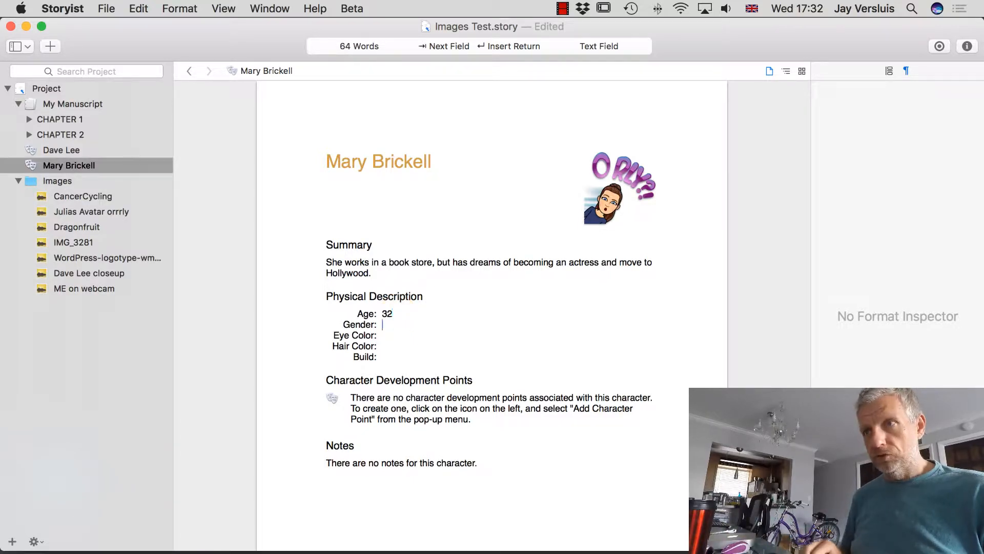
pyautogui.press('Tab')
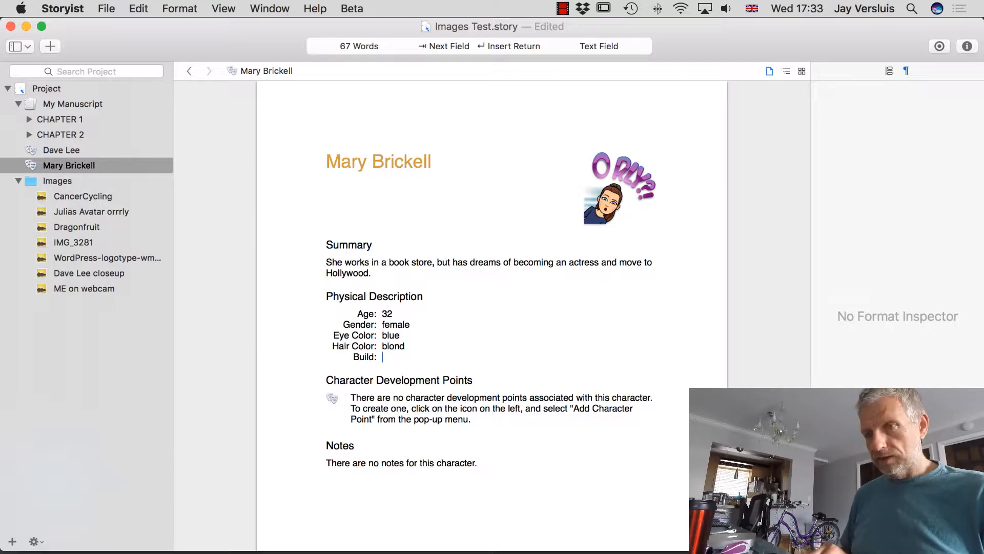
pyautogui.scroll(-5, 389, 307)
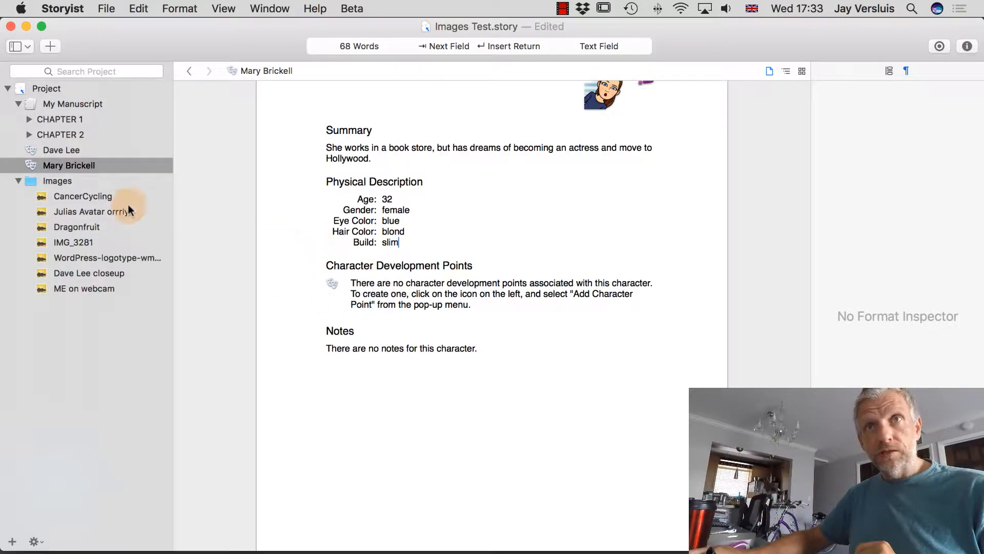
# Collapse the Images folder in the project list and switch the window to side by side editor views.
pyautogui.click(18, 180)
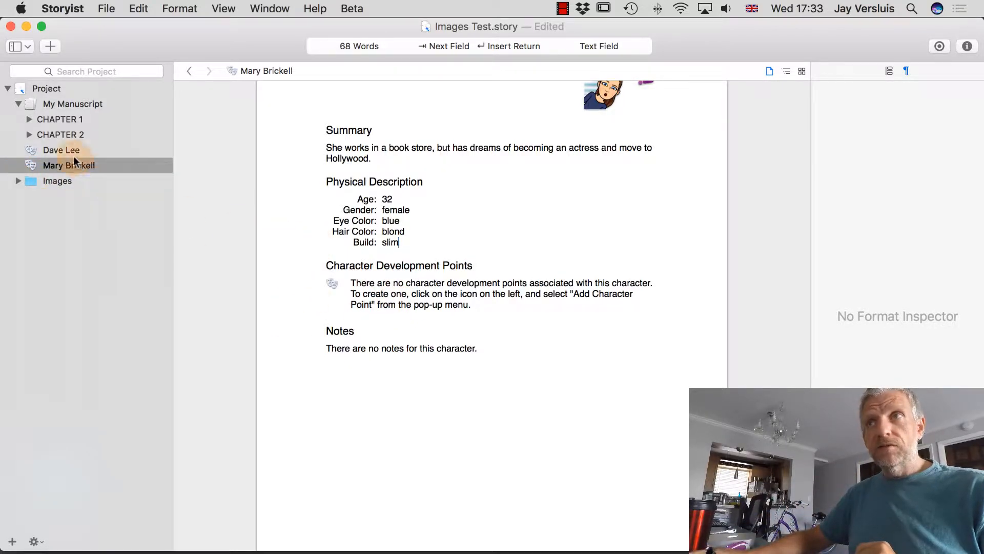
pyautogui.scroll(3, 510, 313)
pyautogui.scroll(2, 510, 313)
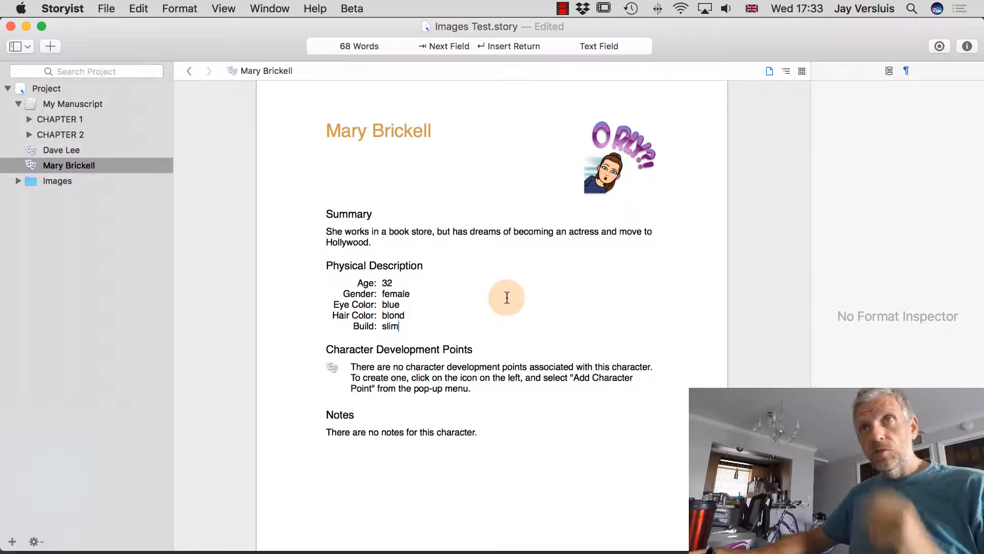
pyautogui.click(18, 47)
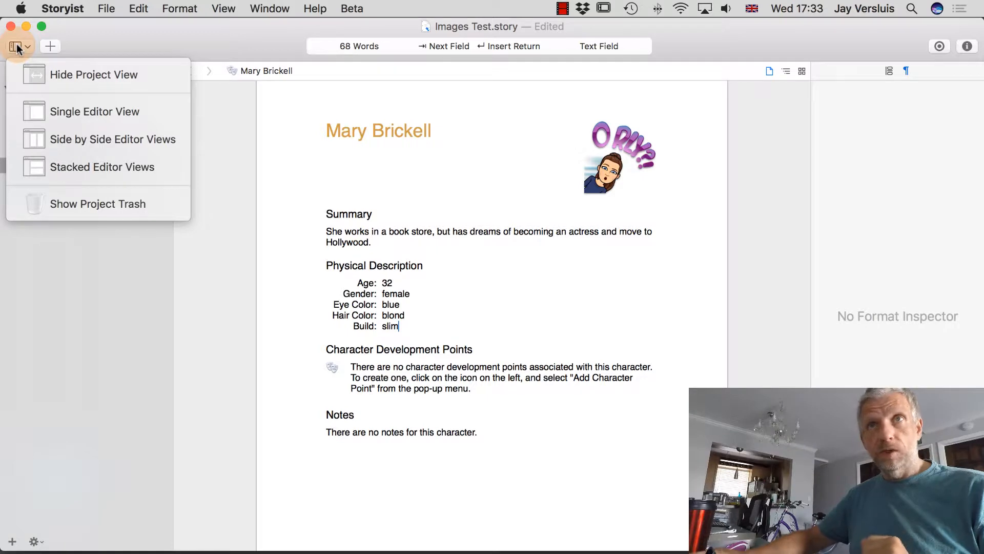
pyautogui.click(144, 143)
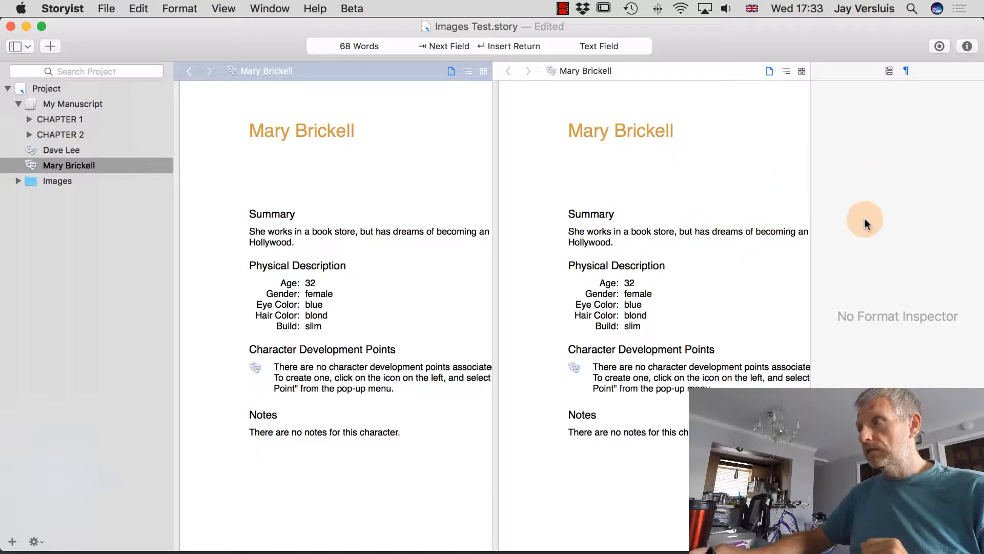
# Hide the inspector to give both side by side editors more room for their pages.
pyautogui.click(224, 9)
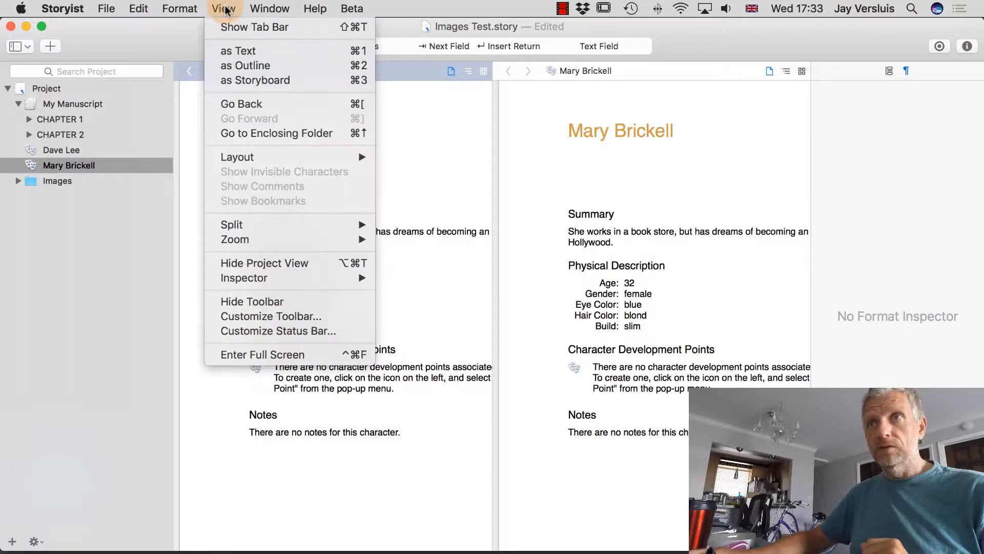
pyautogui.moveTo(292, 278)
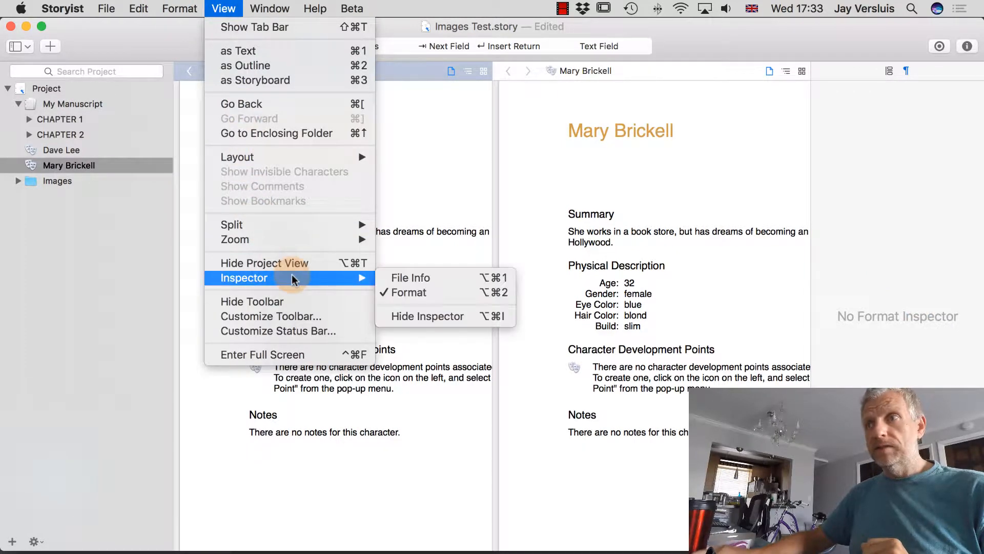
pyautogui.click(461, 318)
pyautogui.scroll(-2, 468, 289)
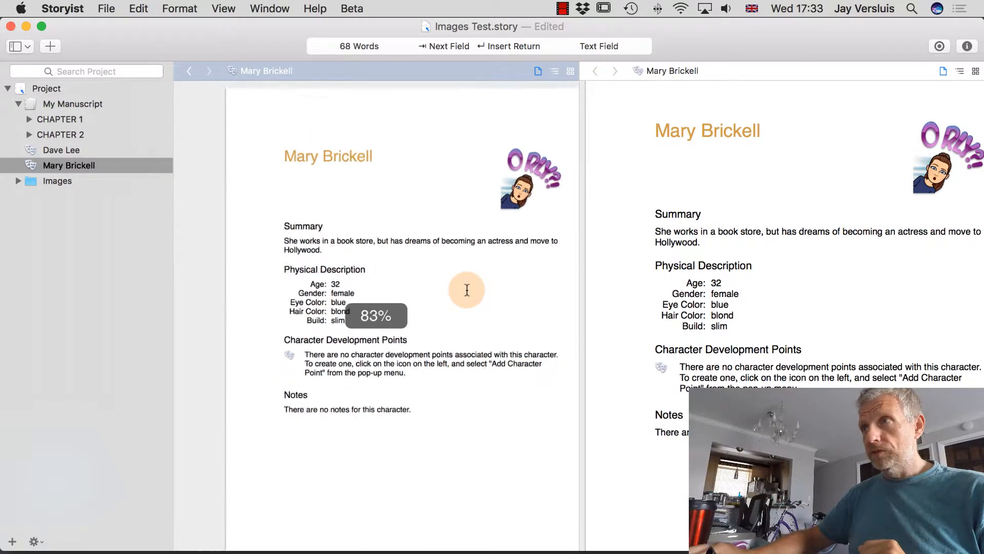
pyautogui.scroll(-5, 856, 316)
pyautogui.scroll(4, 775, 252)
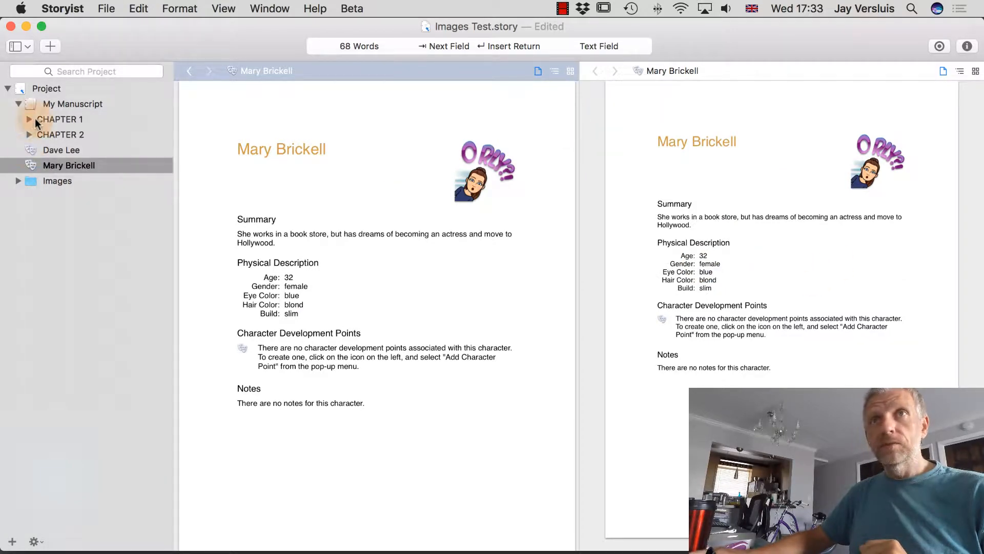
# Show CHAPTER 1 of the manuscript in the first editor, keeping the character sheet in the second one.
pyautogui.click(57, 119)
pyautogui.scroll(-15, 309, 373)
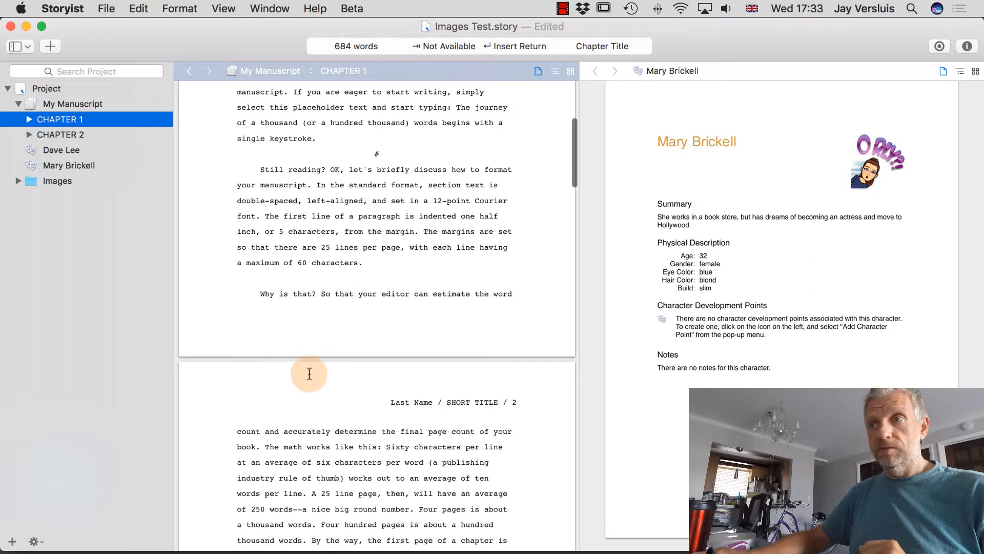
pyautogui.scroll(-10, 309, 373)
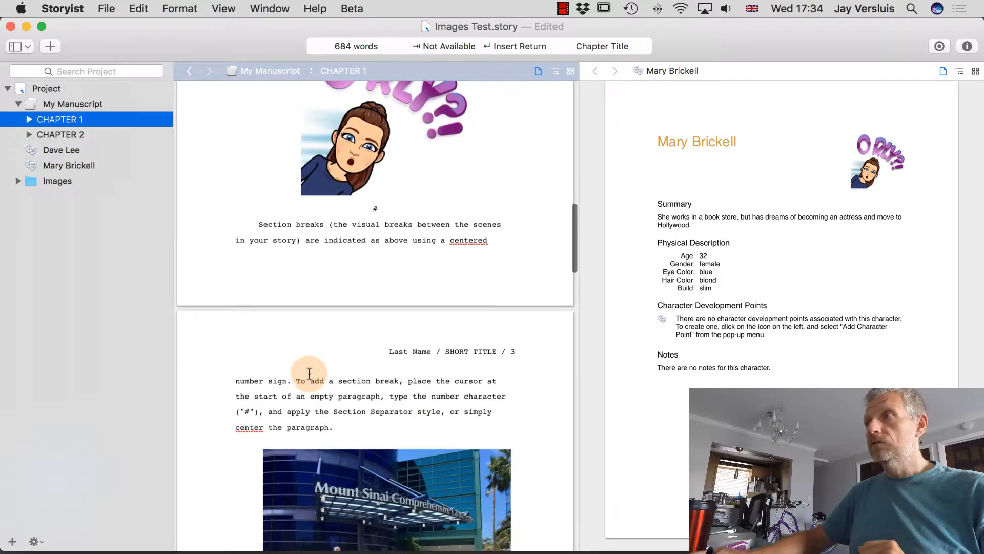
# In the second editor, display the first character's sheet beside the manuscript, and return to the second character's sheet.
pyautogui.click(741, 247)
pyautogui.click(65, 164)
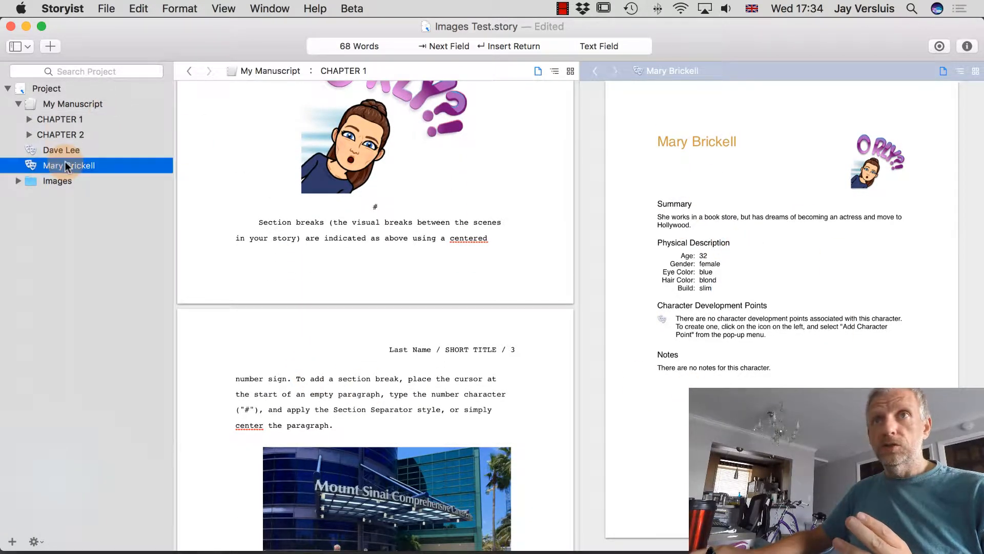
pyautogui.click(67, 149)
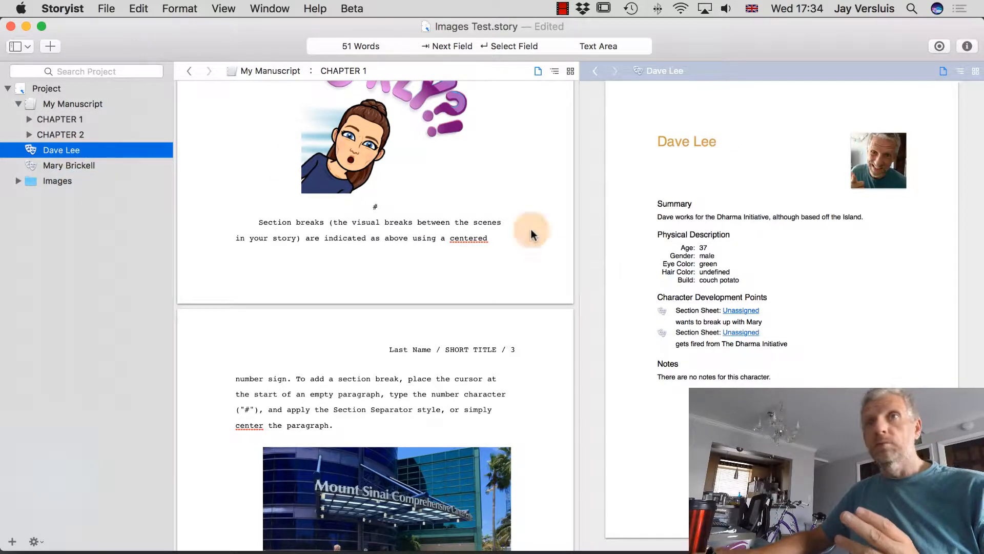
pyautogui.click(76, 165)
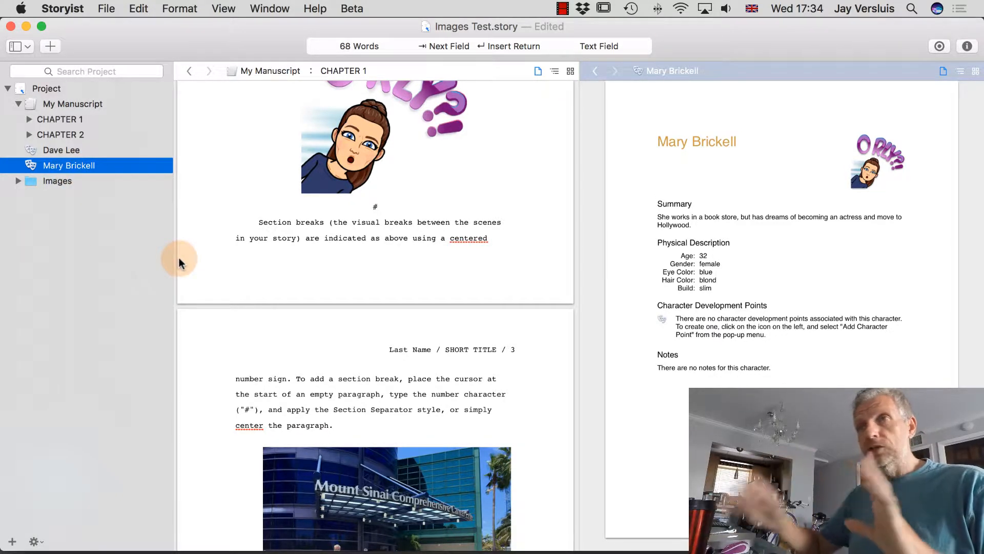
# Look through the manuscript as far as CHAPTER 2, and return to the single editor view with the second character's sheet.
pyautogui.scroll(-2, 768, 385)
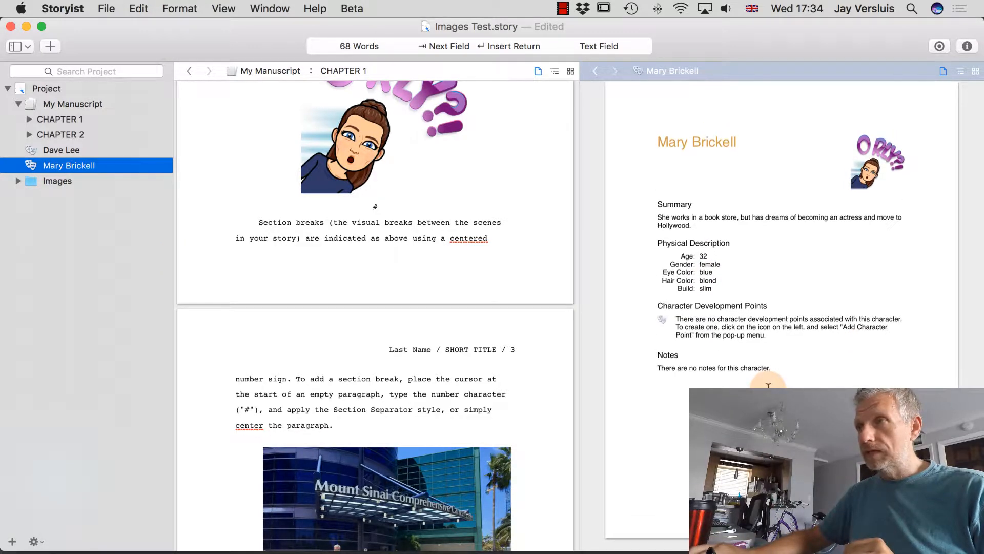
pyautogui.scroll(-5, 403, 372)
pyautogui.scroll(-15, 404, 370)
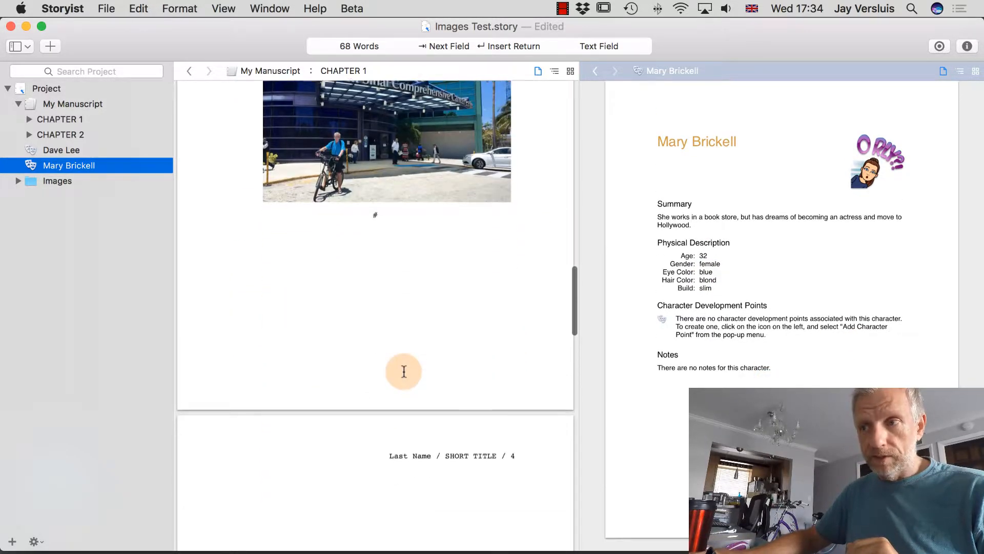
pyautogui.scroll(4, 404, 370)
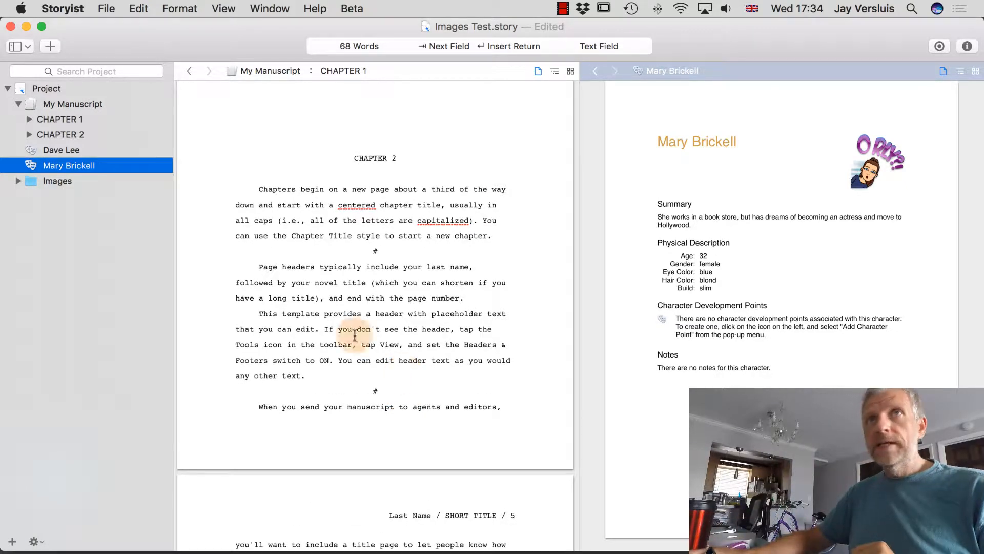
pyautogui.click(15, 47)
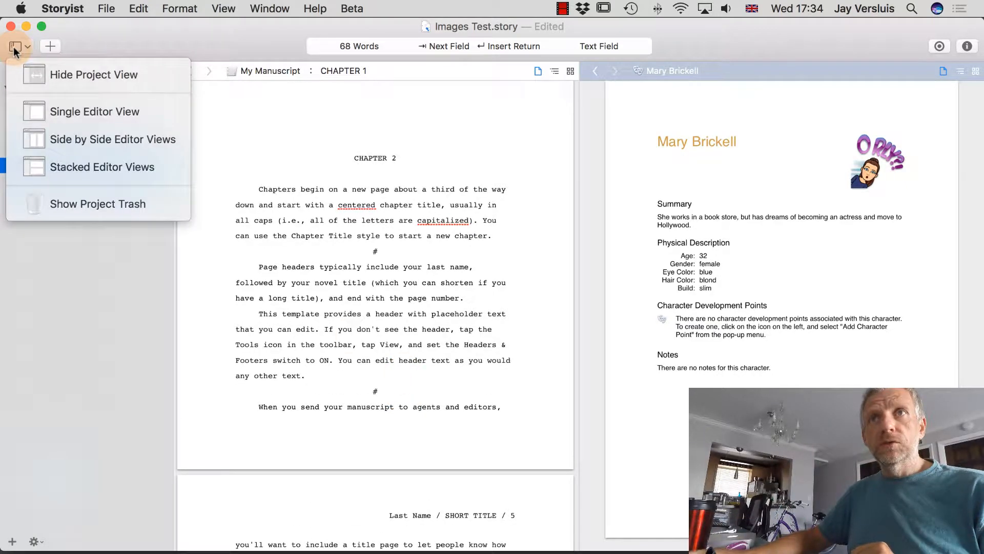
pyautogui.click(131, 113)
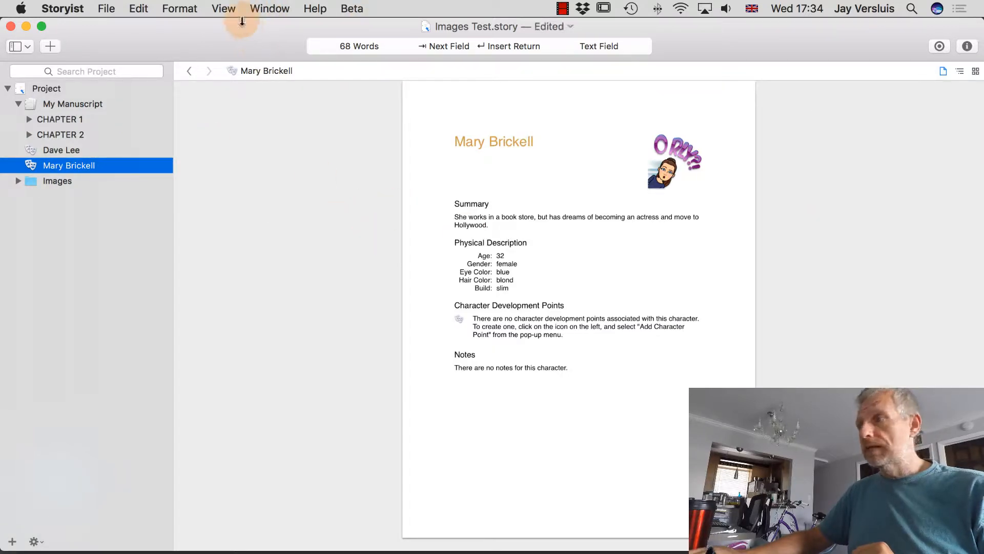
pyautogui.scroll(3, 537, 288)
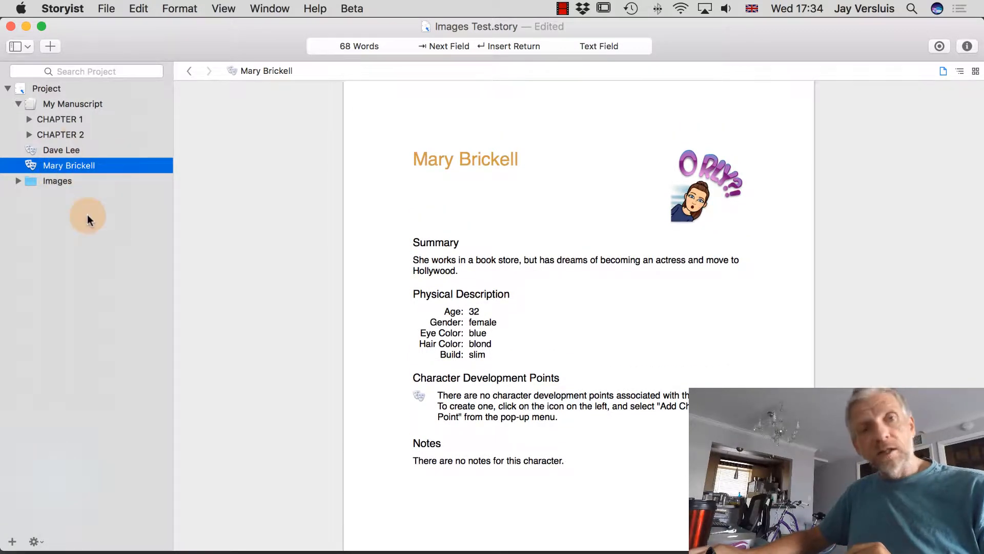
# Create a new story sheet from the Setting template and name it Coffee Shop.
pyautogui.click(12, 542)
pyautogui.click(61, 522)
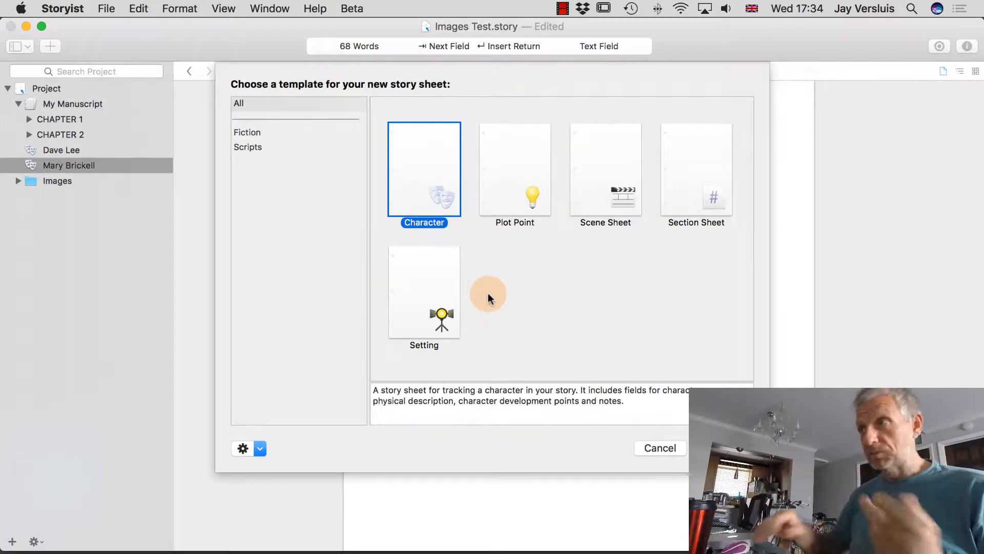
pyautogui.click(438, 305)
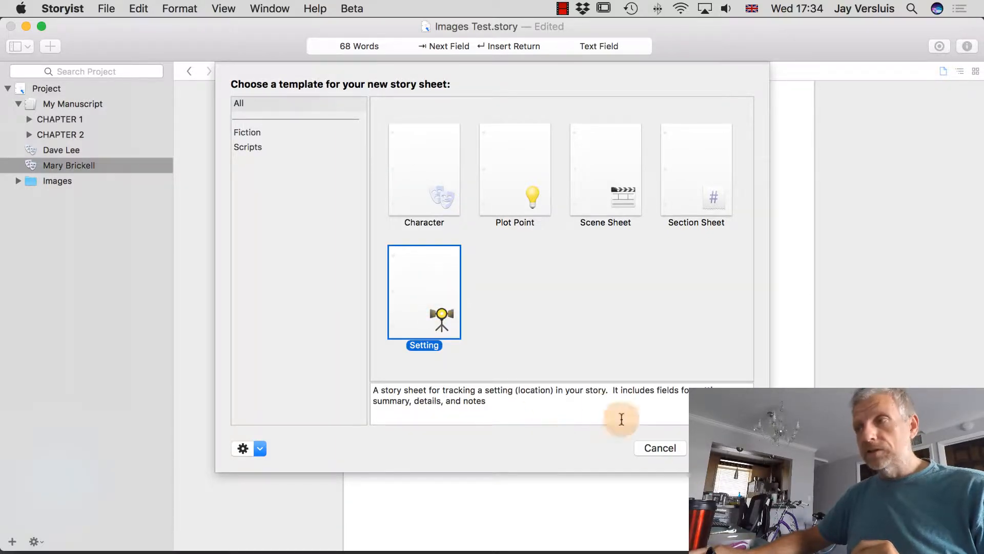
pyautogui.click(724, 448)
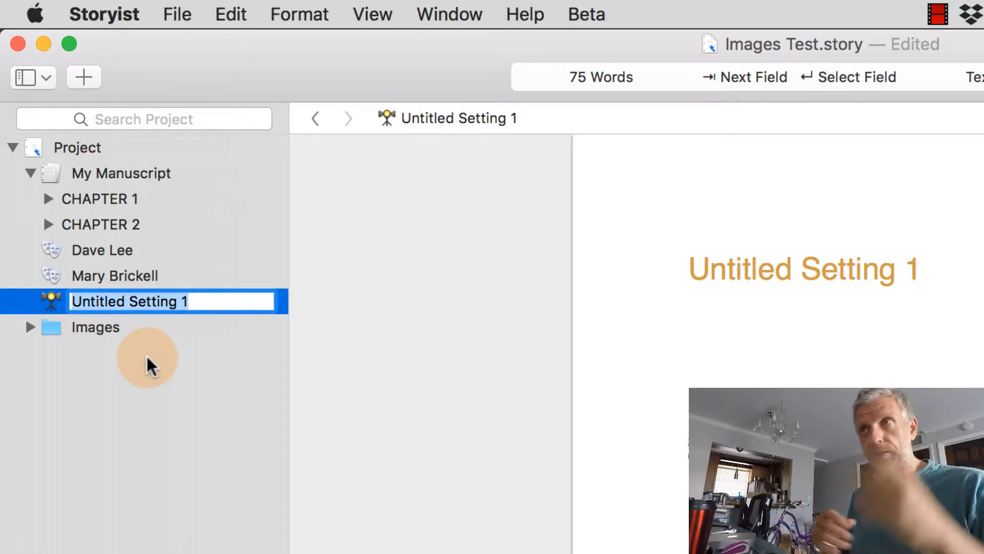
pyautogui.write('Coffee Shop')
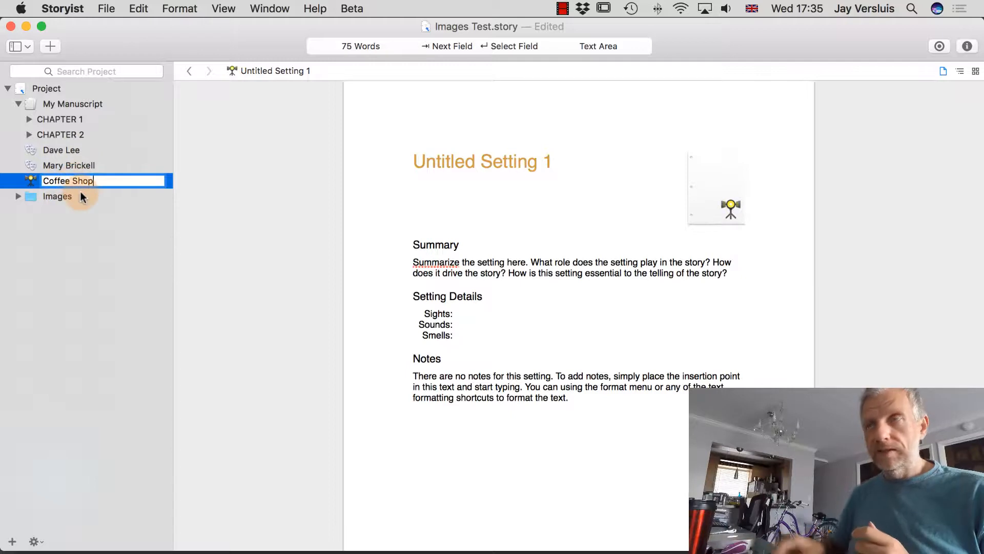
pyautogui.press('Return')
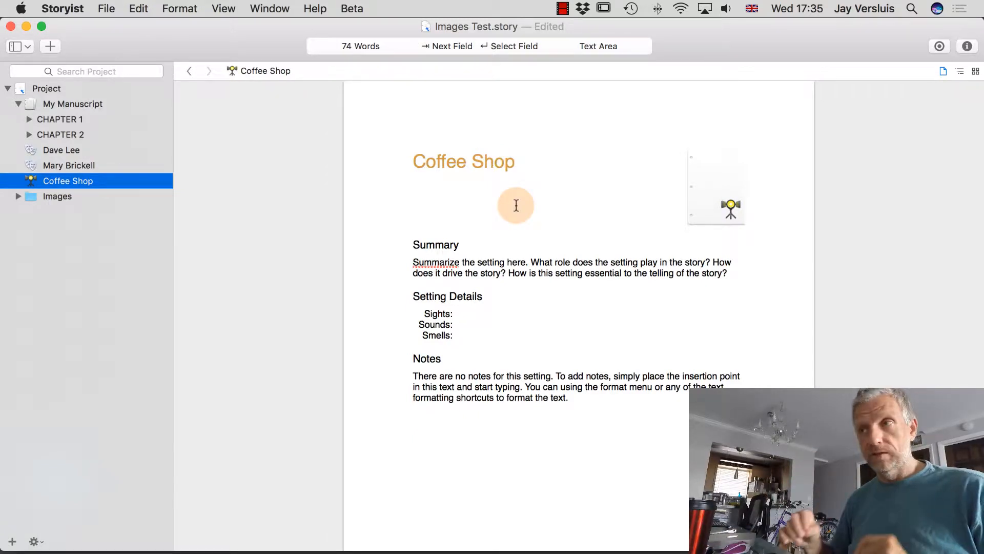
# Use the WordPress logotype from the project's Images folder as the picture of the Coffee Shop sheet.
pyautogui.press('super+plus')
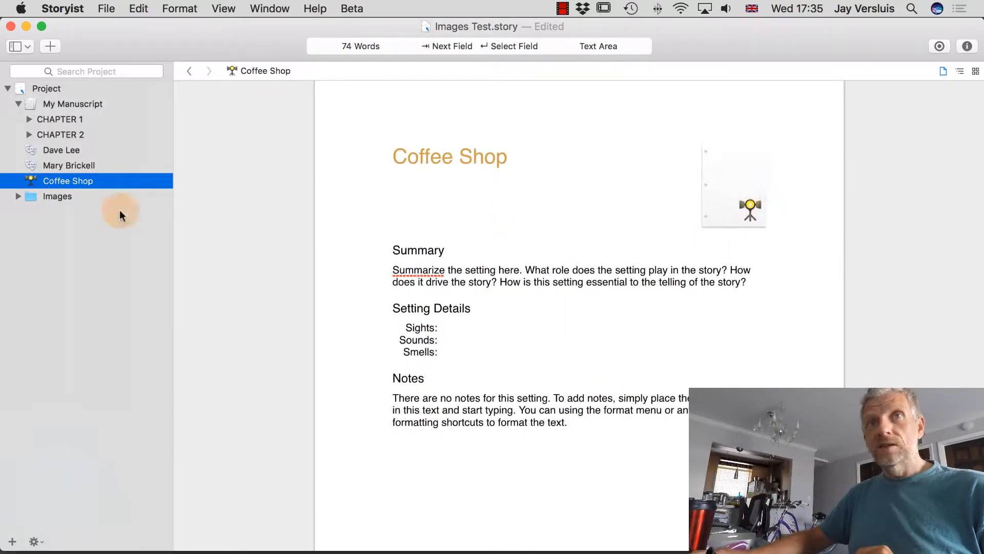
pyautogui.click(17, 197)
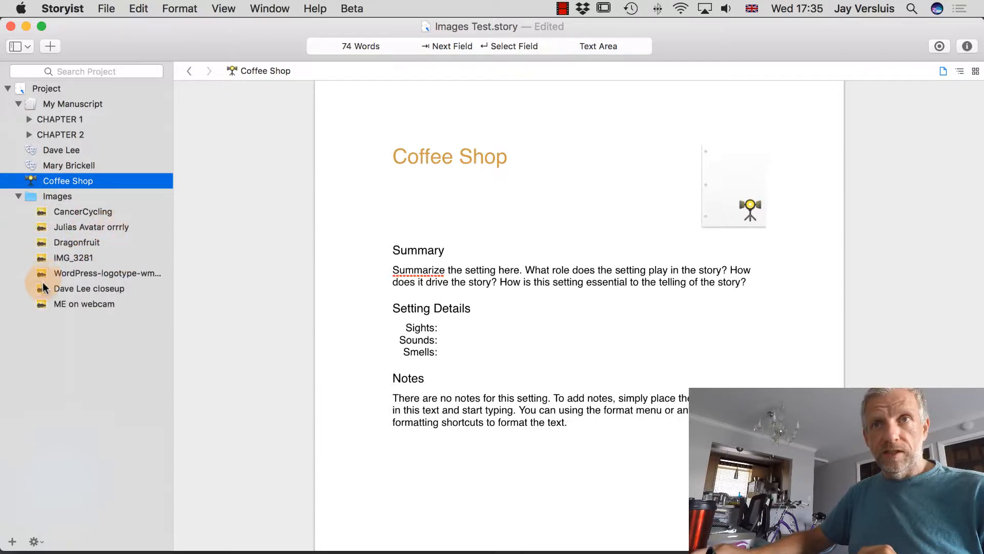
pyautogui.moveTo(43, 274); pyautogui.dragTo(721, 201)
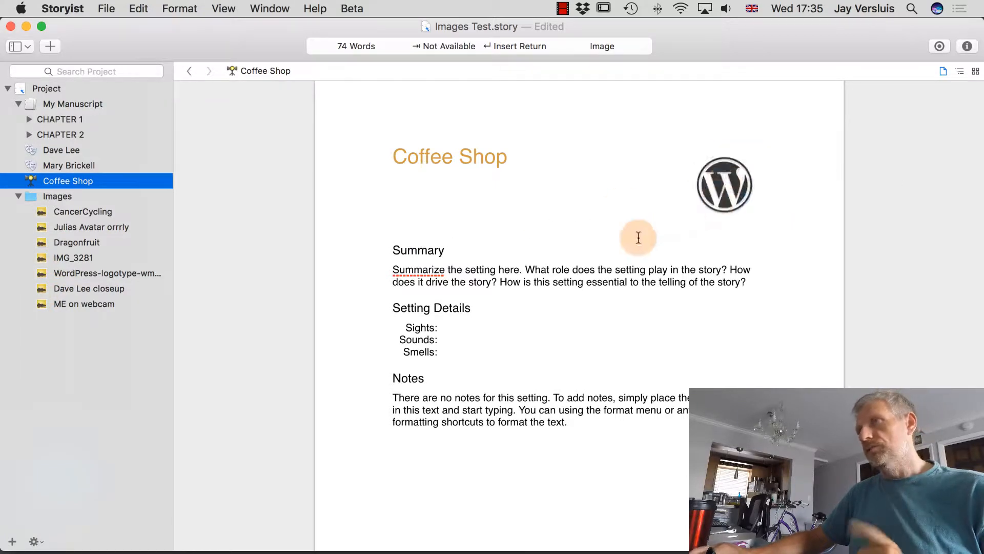
pyautogui.click(21, 200)
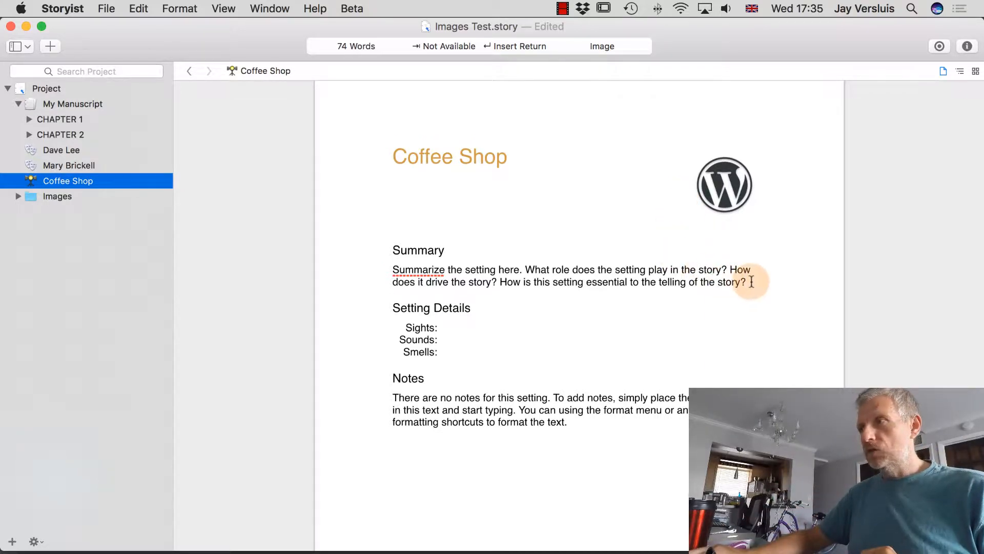
# Replace the Coffee Shop summary with "Your average neighbourhood coffee shop, like the one on 10th and West Avenue.".
pyautogui.moveTo(751, 281); pyautogui.dragTo(378, 270)
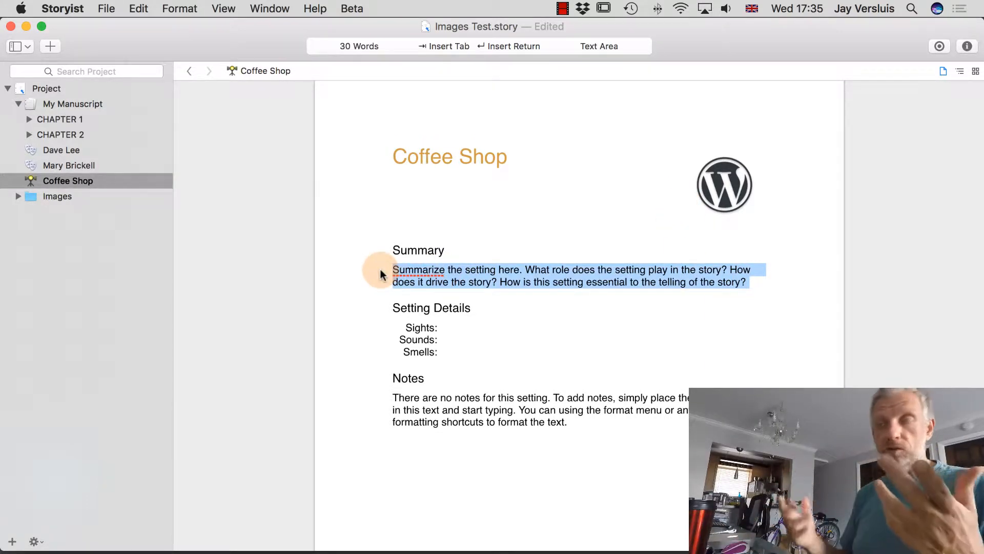
pyautogui.write('You')
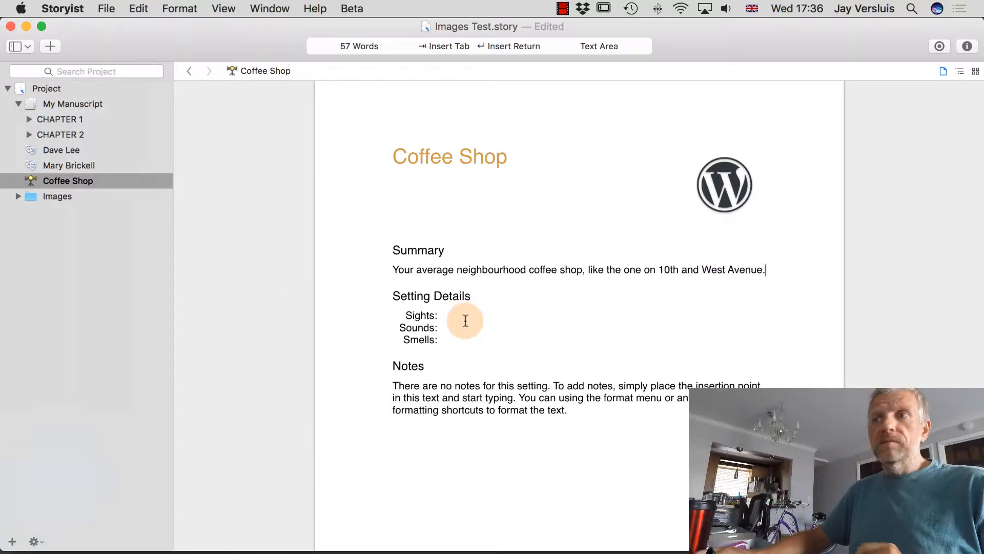
pyautogui.scroll(-3, 469, 354)
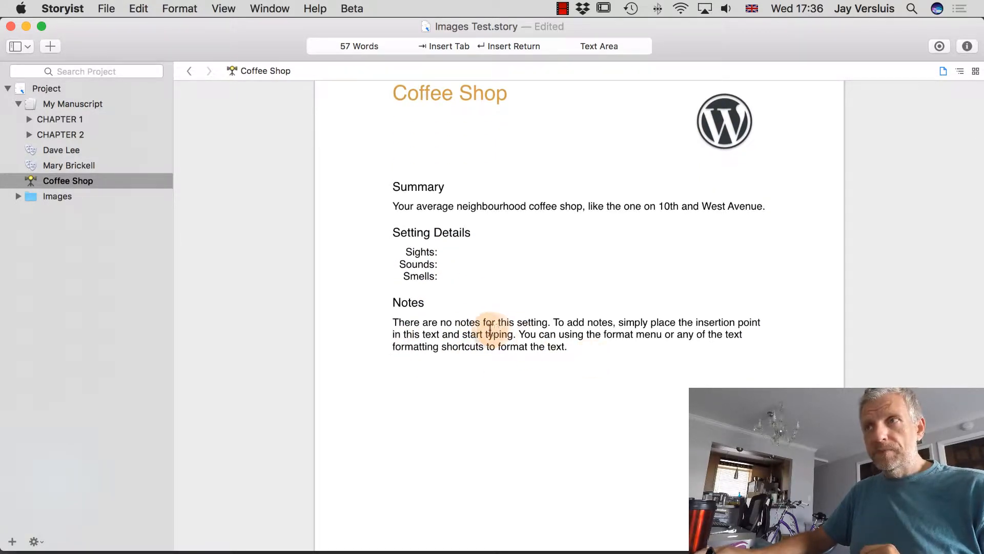
pyautogui.scroll(3, 488, 303)
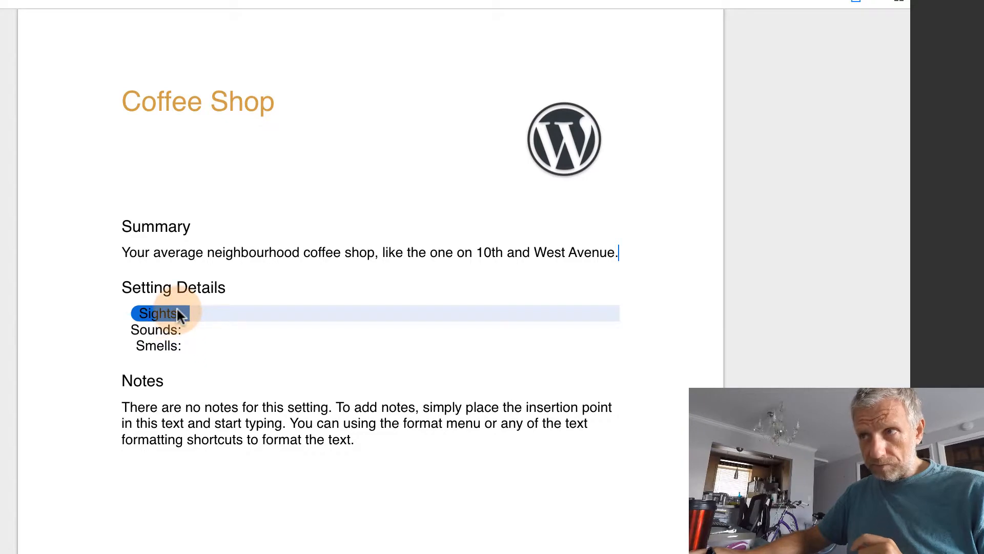
# Examine the field and template options offered for the Smells field, and dismiss them.
pyautogui.rightClick(173, 348)
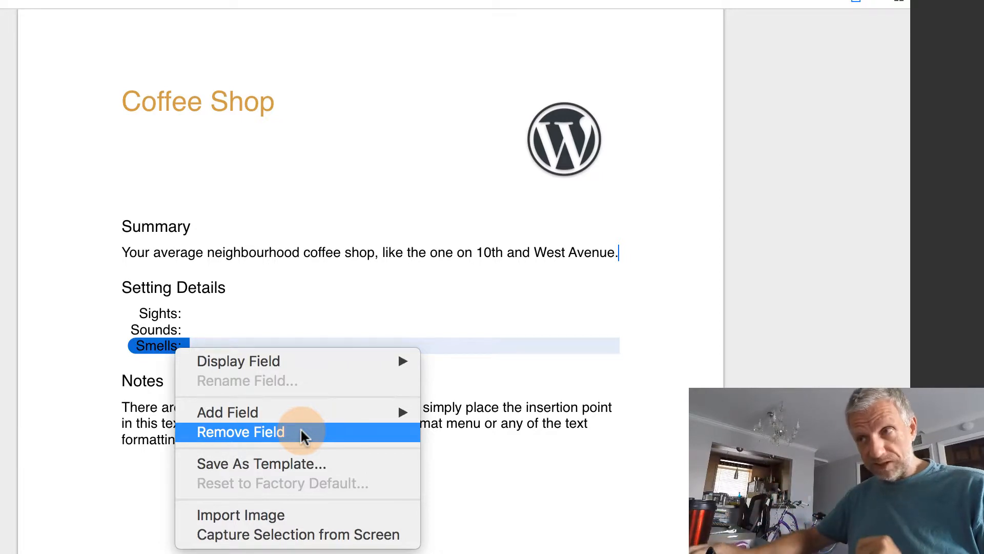
pyautogui.moveTo(390, 415)
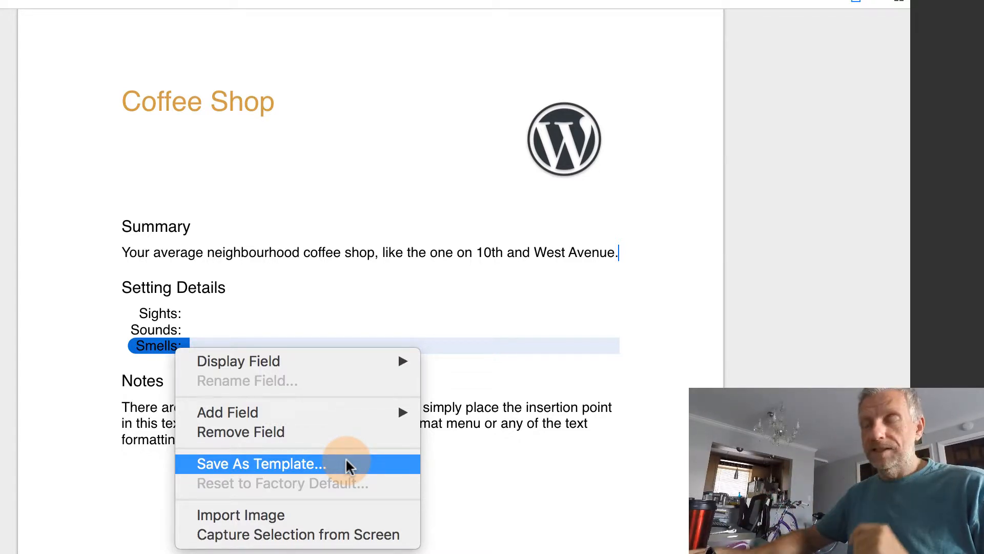
pyautogui.click(142, 513)
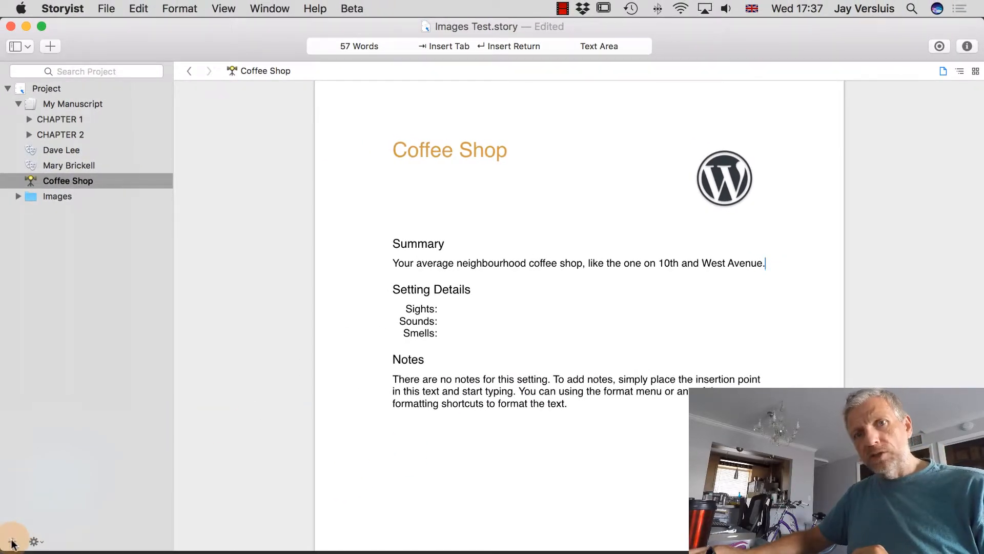
# Create a new story sheet from the Plot Point template.
pyautogui.click(14, 538)
pyautogui.click(73, 520)
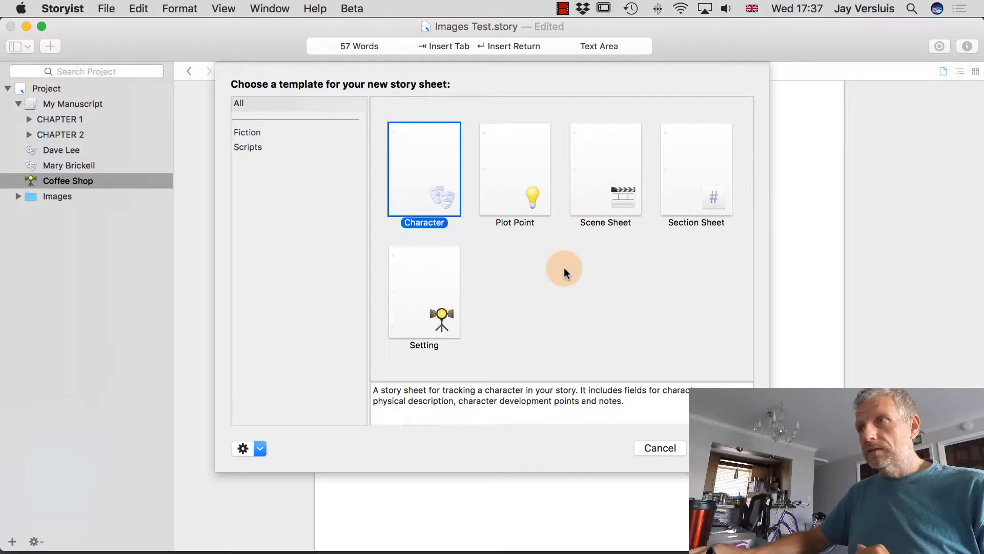
pyautogui.click(532, 191)
pyautogui.click(725, 448)
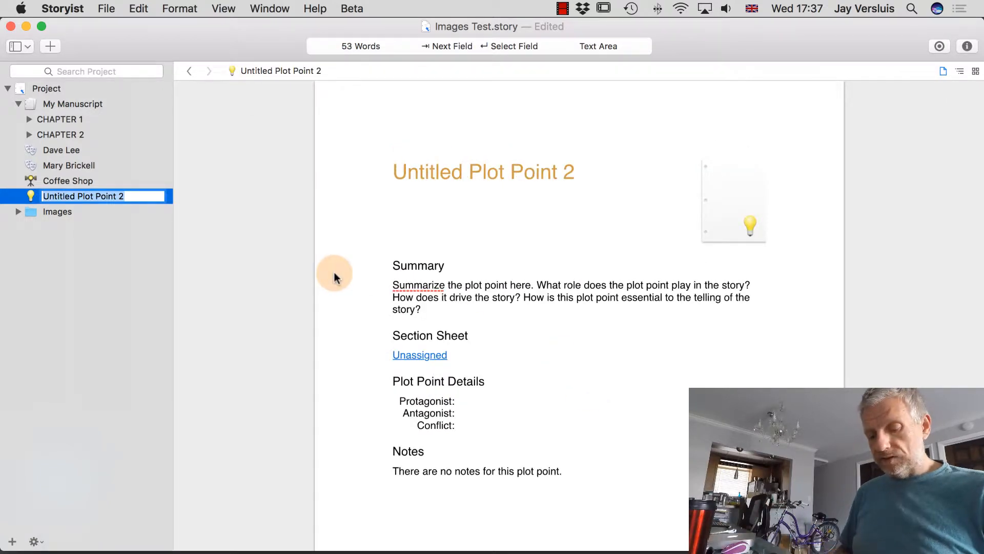
# Name the new plot point sheet "The Break Up", correcting any typing mistakes.
pyautogui.write('The BReak Up')
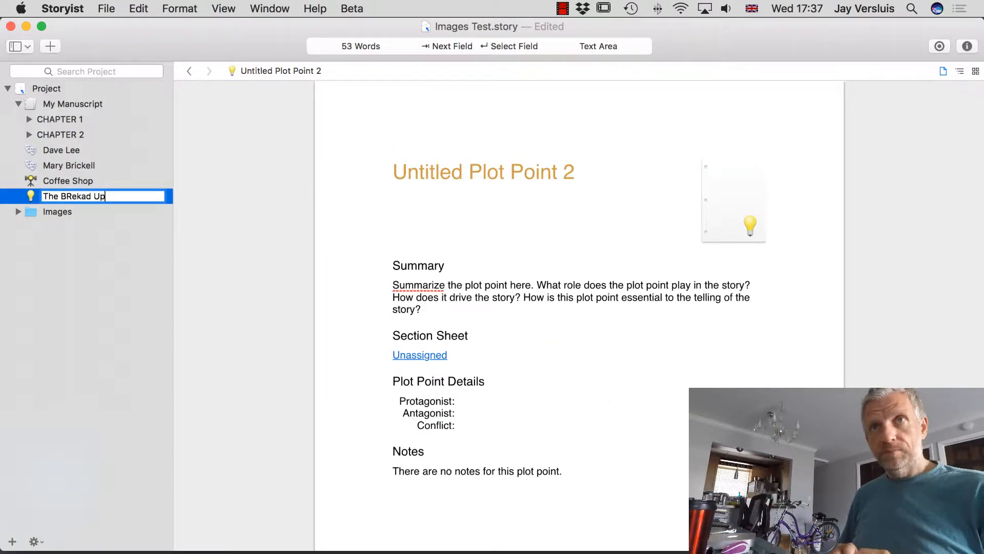
pyautogui.press('Left')
pyautogui.press('Left')
pyautogui.press('Left')
pyautogui.press('BackSpace')
pyautogui.press('BackSpace')
pyautogui.press('BackSpace')
pyautogui.press('BackSpace')
pyautogui.write('reak')
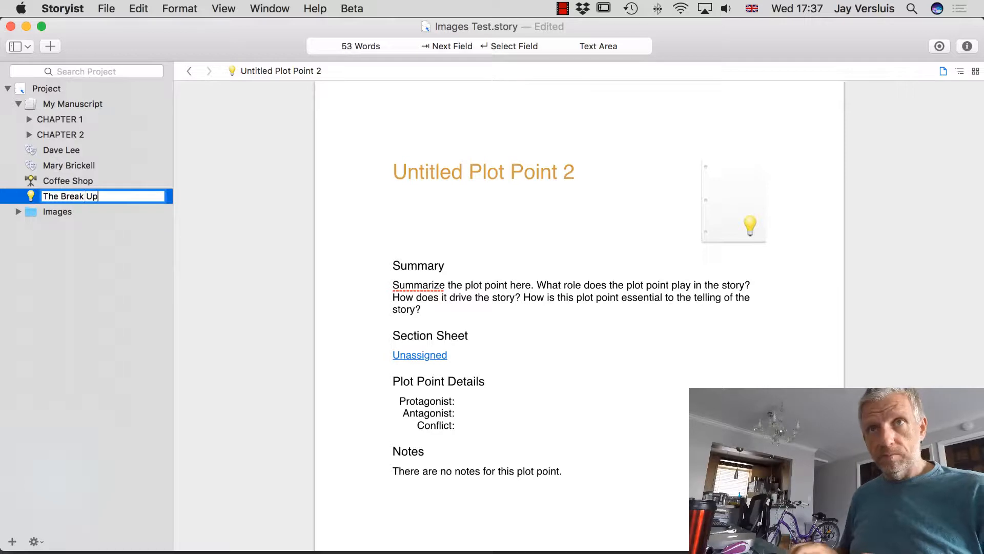
pyautogui.press('Return')
# Replace the plot point's summary with a sentence saying the first character wants to break up with the second, who won't let him do that.
pyautogui.moveTo(423, 309); pyautogui.dragTo(393, 291)
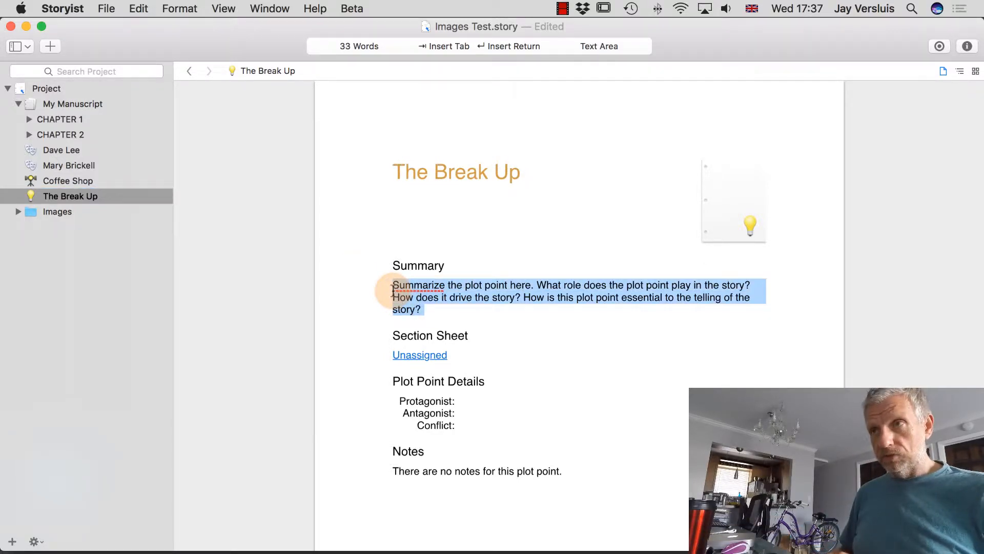
pyautogui.write('Dave want')
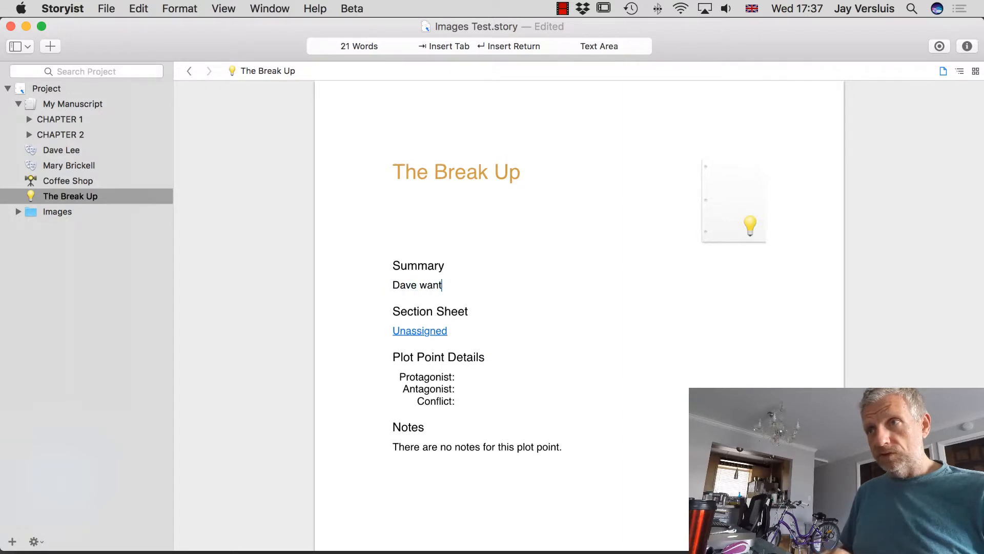
pyautogui.write('s to braek up with Mary')
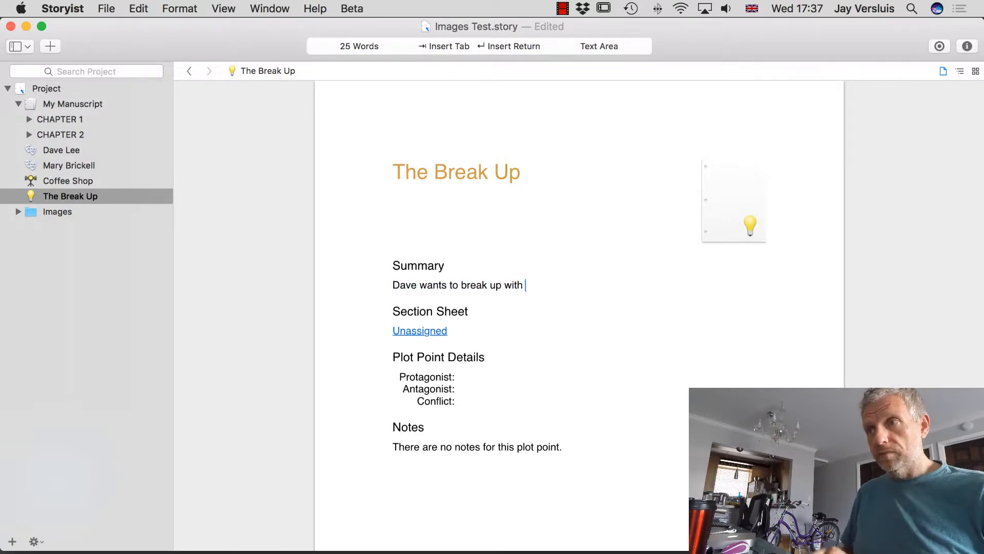
pyautogui.write(', but Mary')
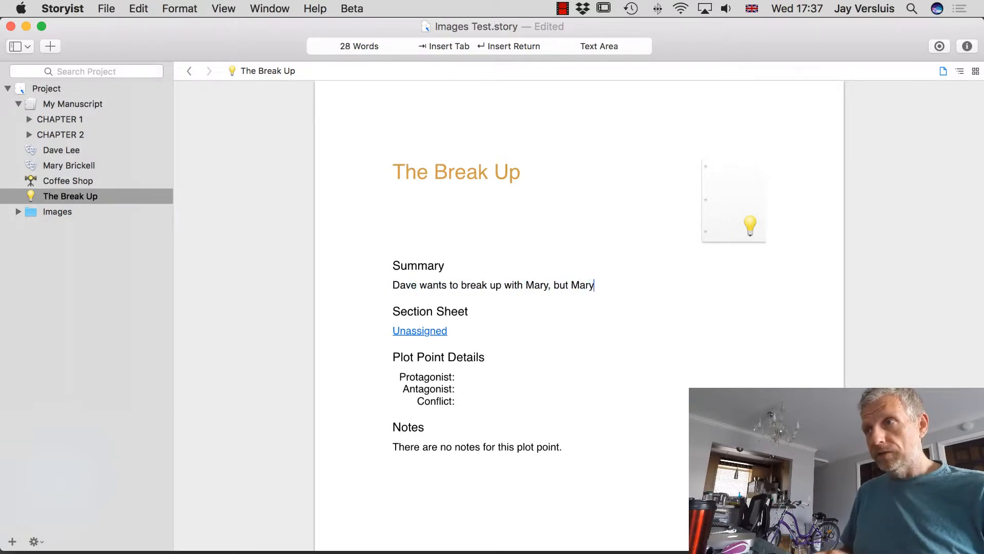
pyautogui.write(" won't let him of that")
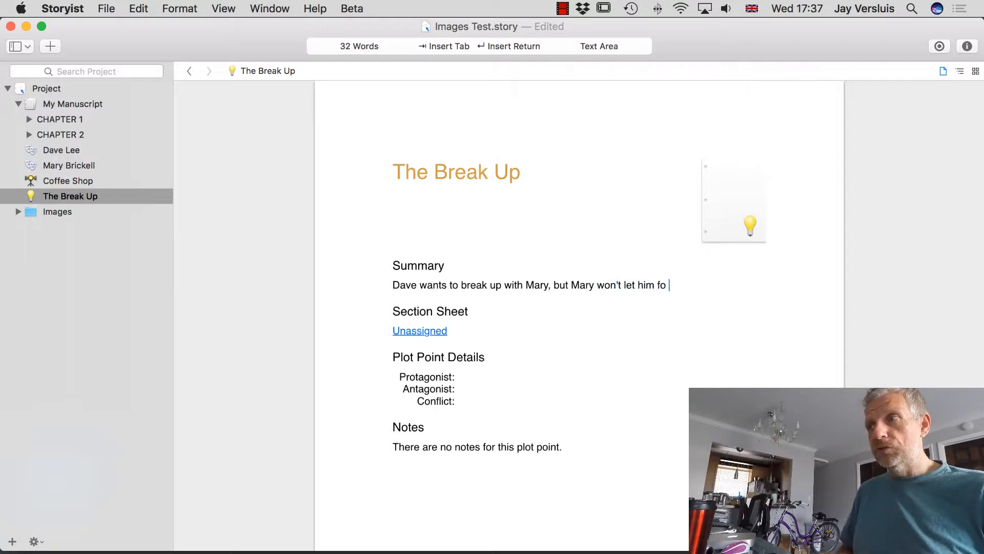
pyautogui.write('.')
pyautogui.press('Left')
pyautogui.press('Left')
pyautogui.press('Left')
pyautogui.press('Left')
pyautogui.press('Left')
pyautogui.press('Left')
pyautogui.press('BackSpace')
pyautogui.press('BackSpace')
pyautogui.write('do')
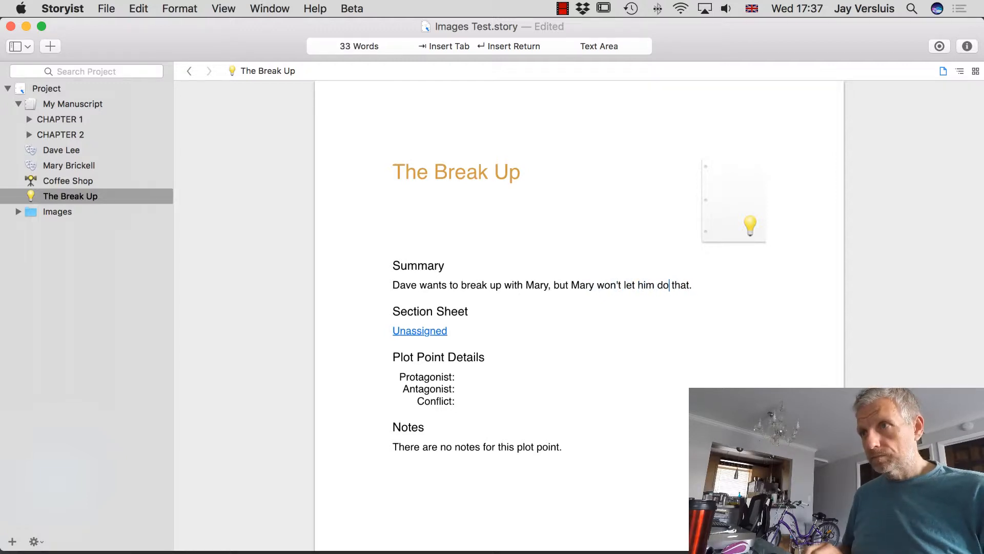
pyautogui.scroll(-2, 549, 350)
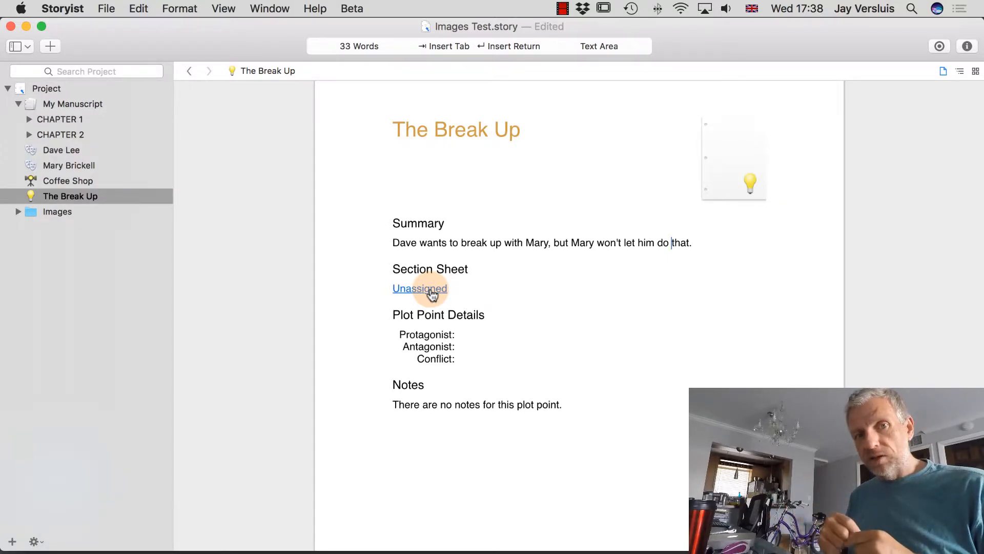
# Create a new story sheet from the Scene Sheet template below the plot point and name it "The Break Up".
pyautogui.click(138, 196)
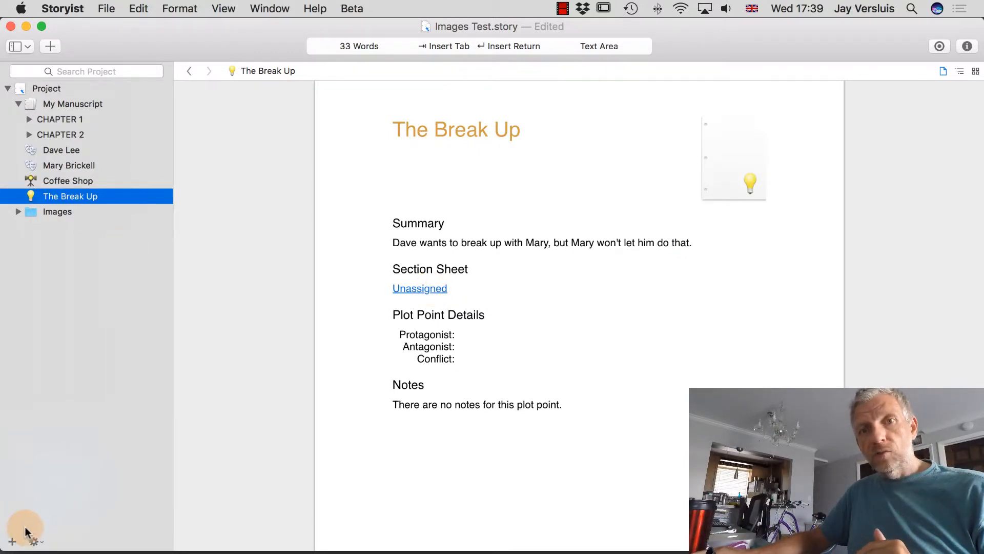
pyautogui.click(13, 543)
pyautogui.click(69, 522)
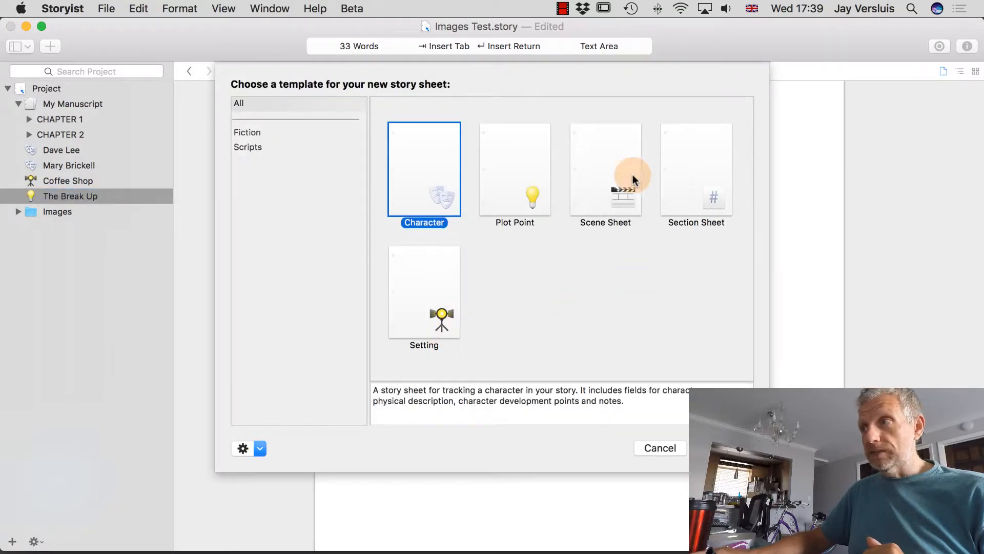
pyautogui.click(610, 161)
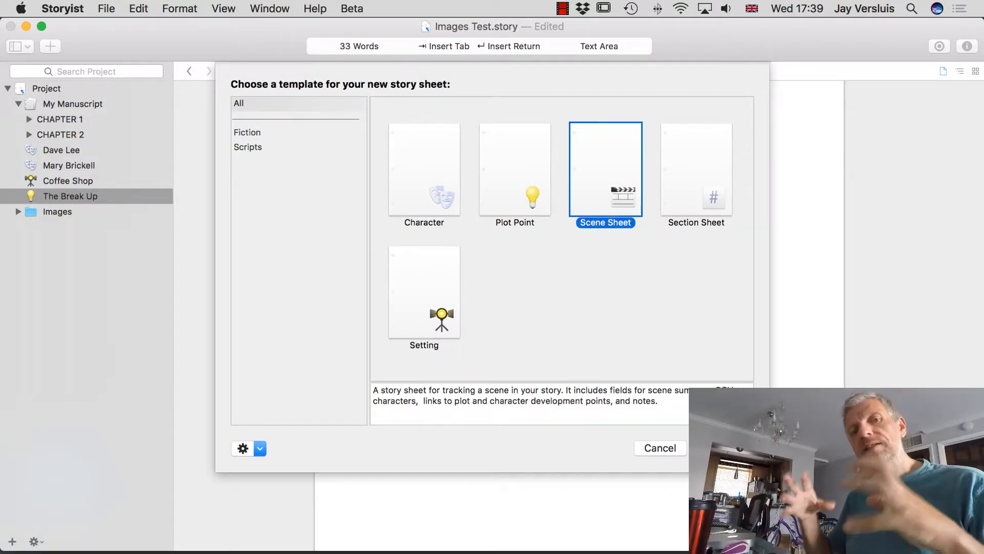
pyautogui.click(723, 448)
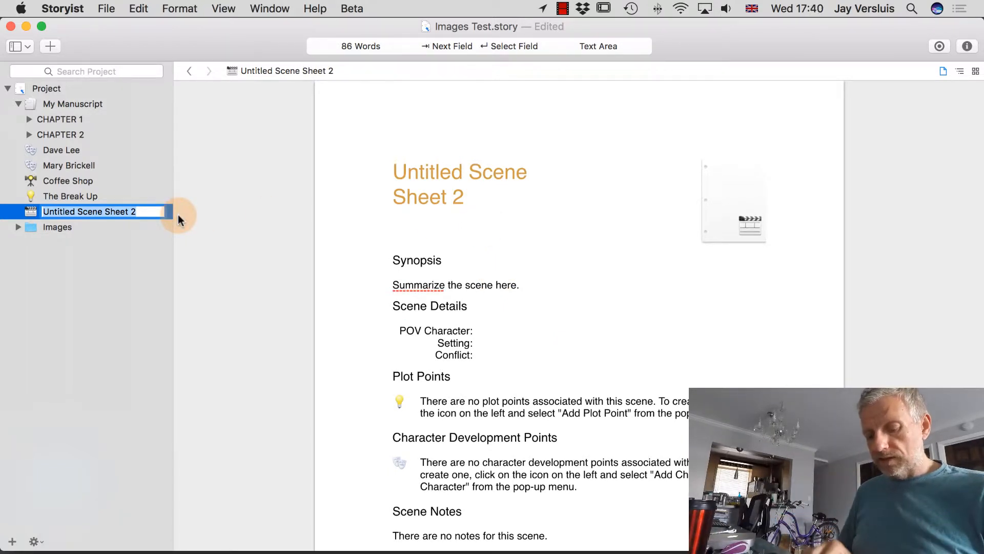
pyautogui.write('The BReak Up')
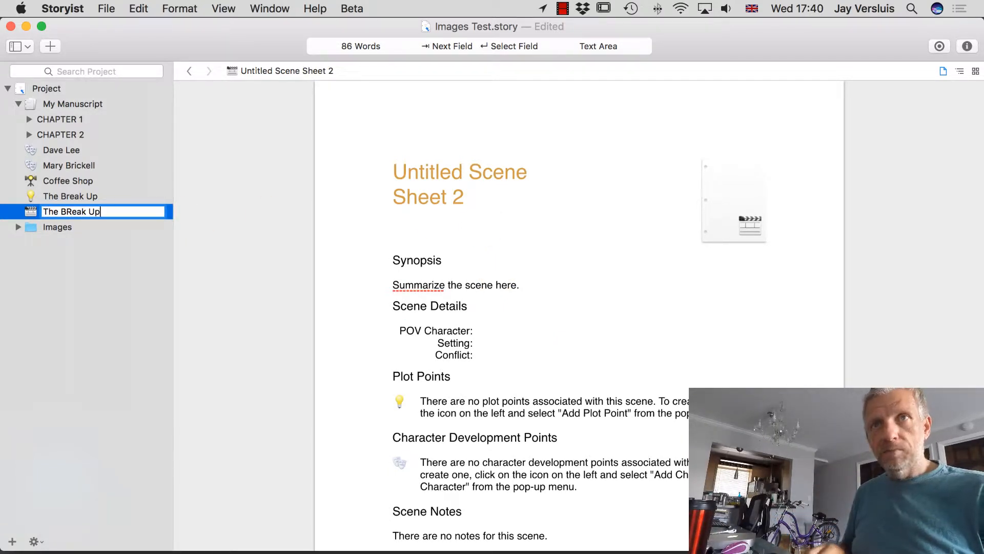
pyautogui.press('BackSpace')
pyautogui.write('r')
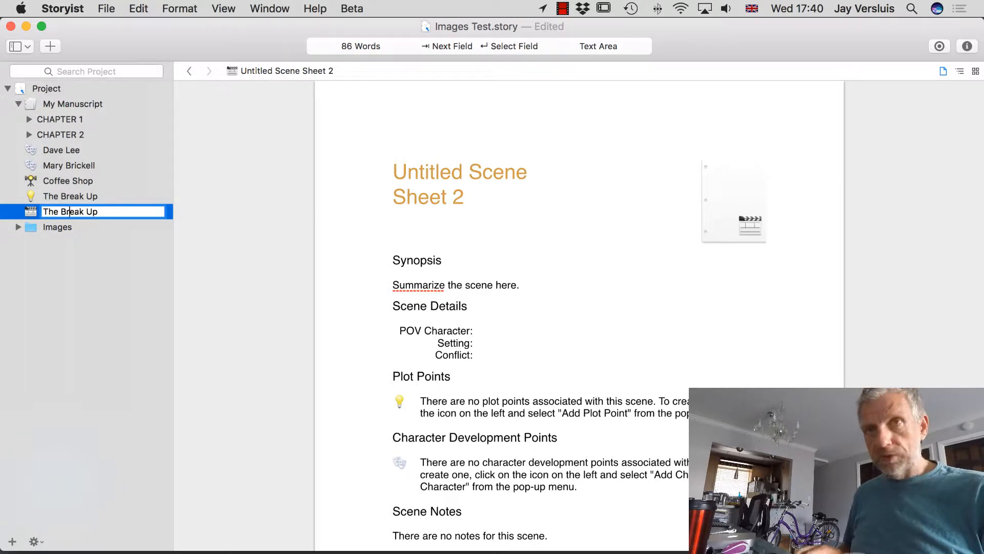
pyautogui.press('Return')
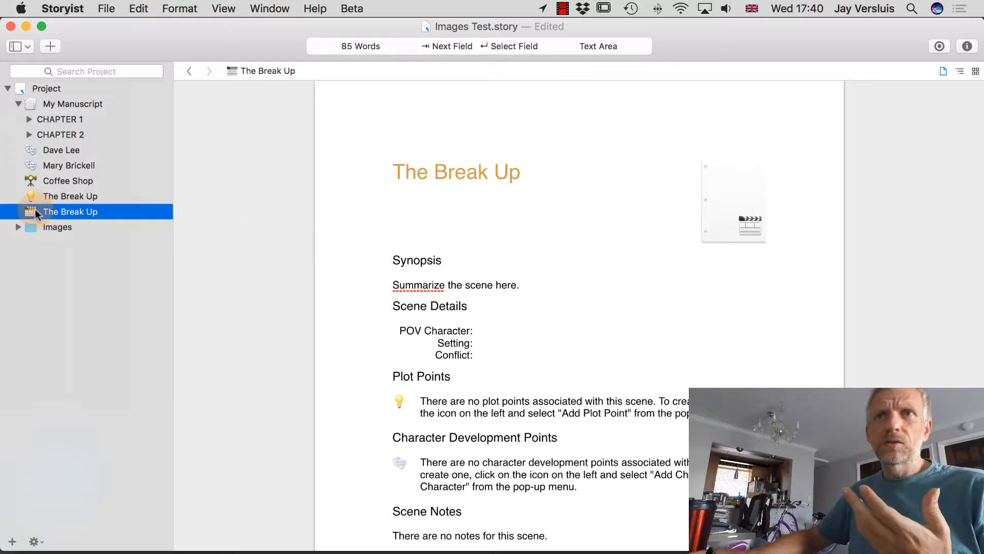
# Rename the scene sheet "Break Up and Getting Fired", correcting the capitalisation typo in its title.
pyautogui.press('Return')
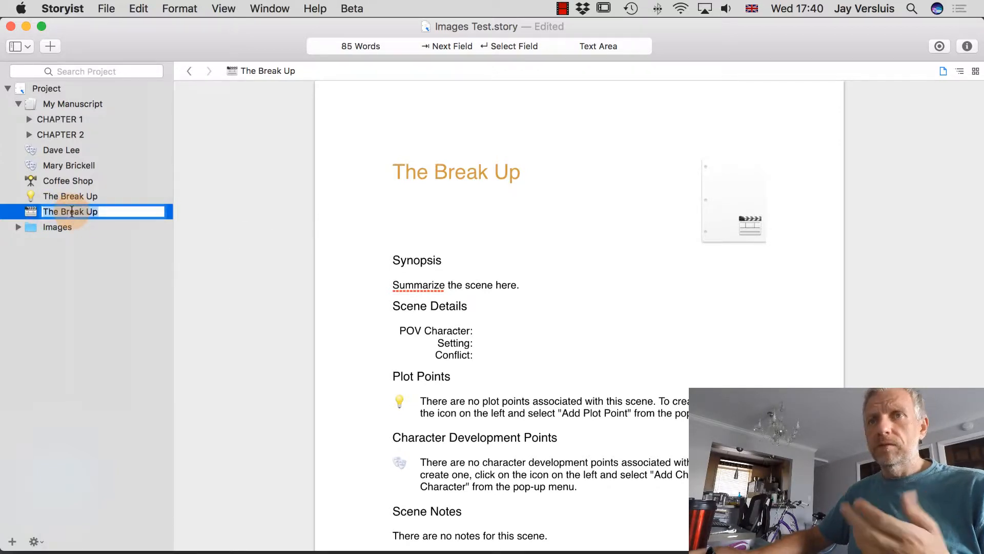
pyautogui.write('Break Up')
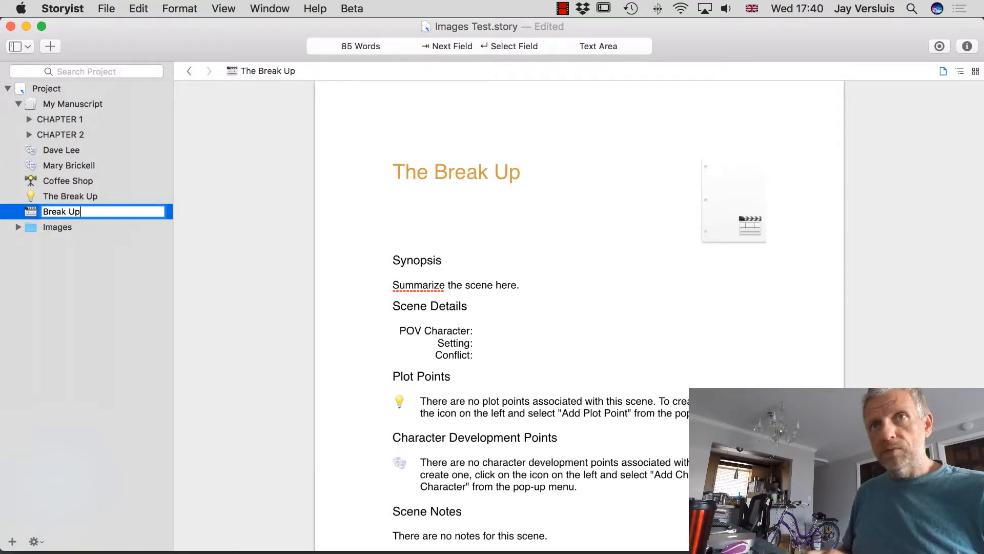
pyautogui.write(' and')
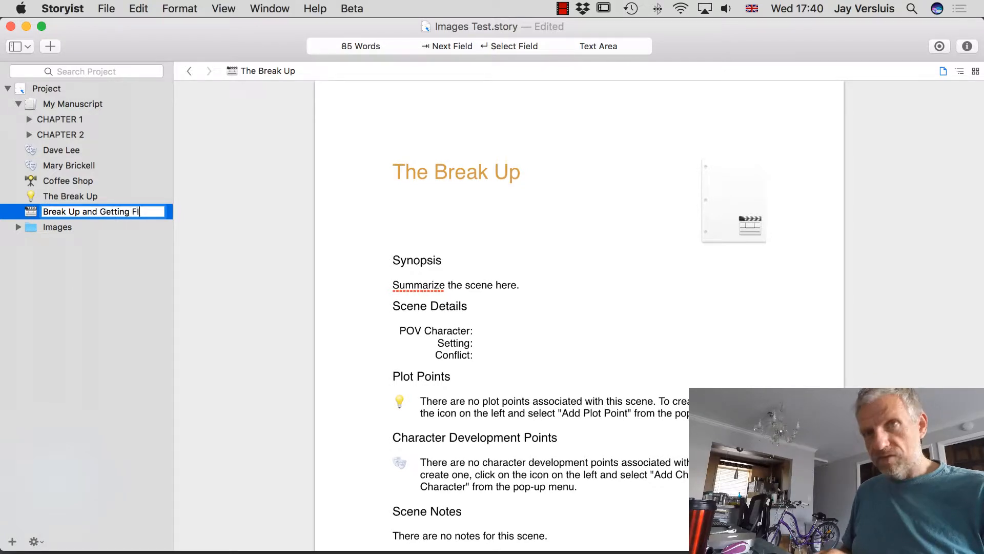
pyautogui.write(' Getting FIred')
pyautogui.press('Return')
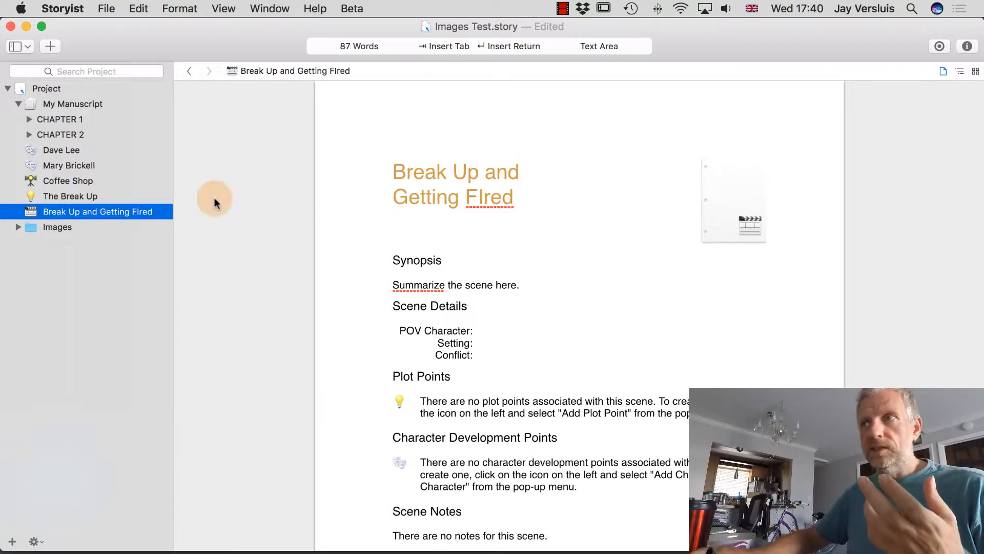
pyautogui.click(484, 197)
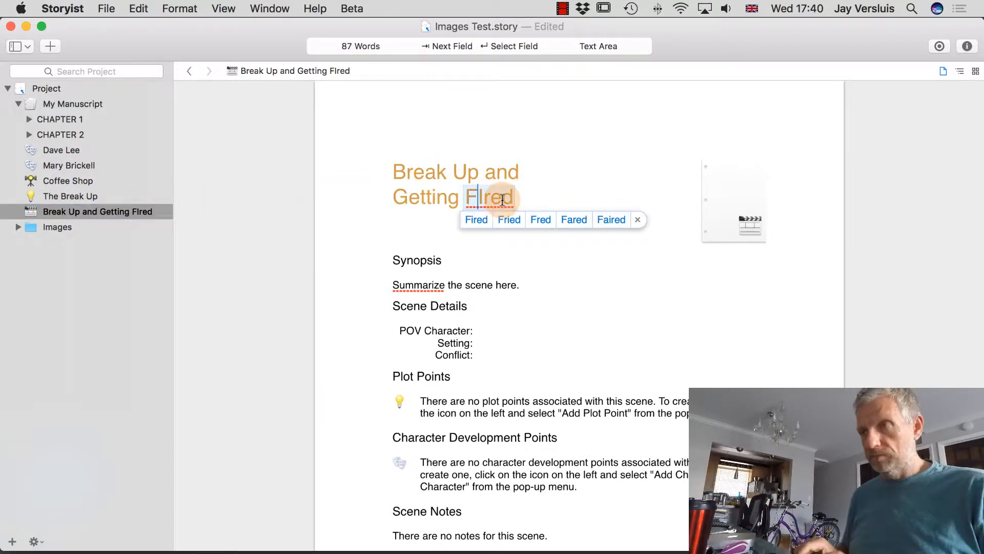
pyautogui.press('BackSpace')
pyautogui.write('i')
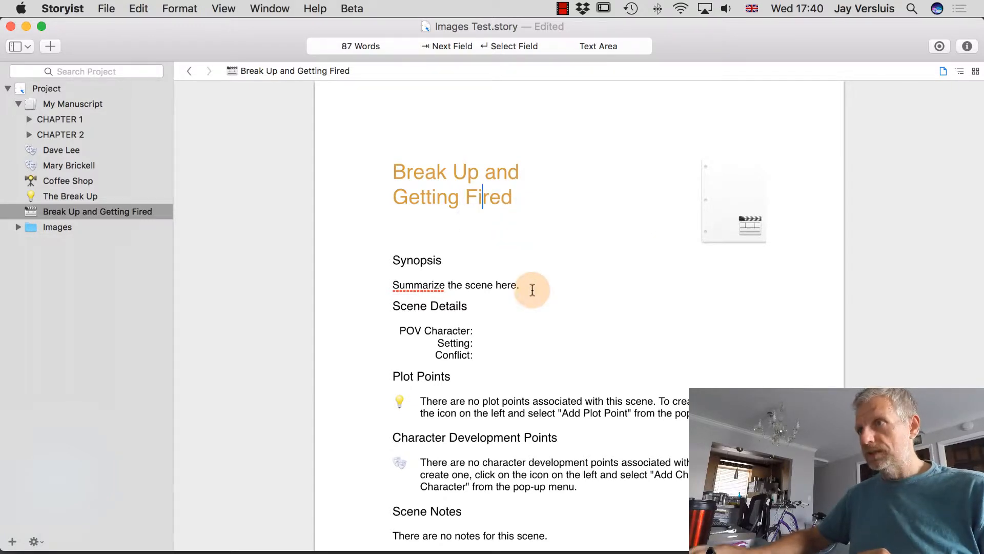
# Replace the scene's synopsis with a sentence saying the couple meet at the coffee shop, he isn't allowed to break up with her, and he gets fired.
pyautogui.click(533, 290)
pyautogui.moveTo(533, 290); pyautogui.dragTo(366, 284)
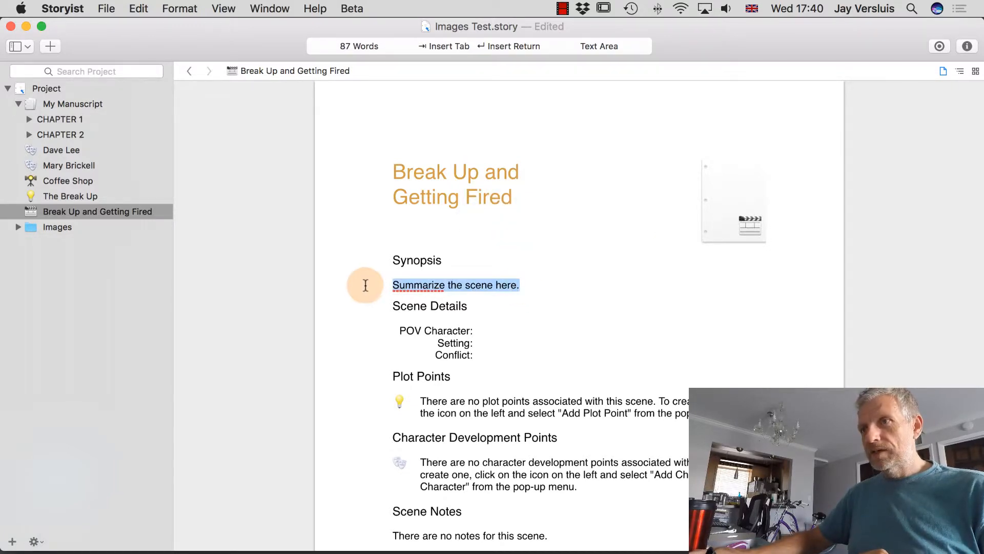
pyautogui.scroll(-1, 547, 303)
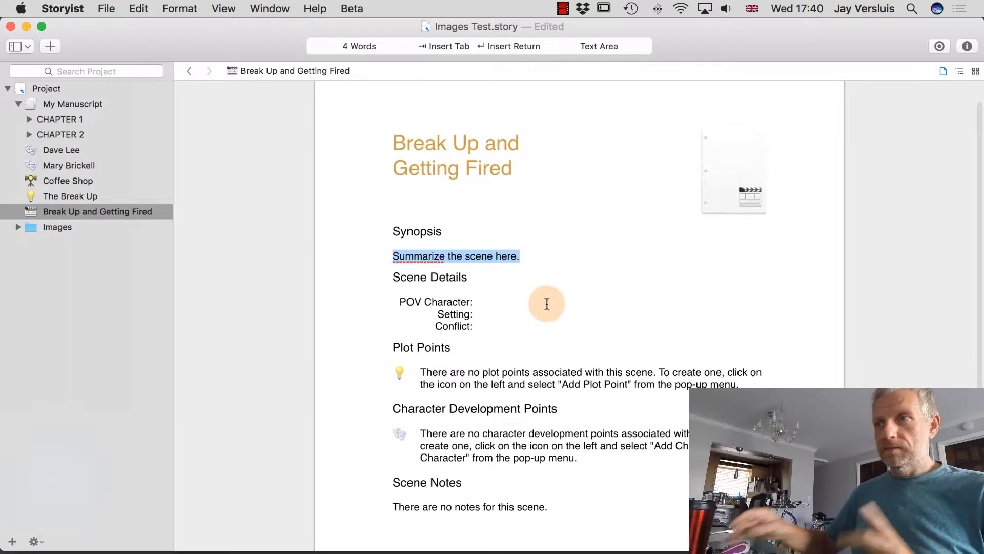
pyautogui.write('D')
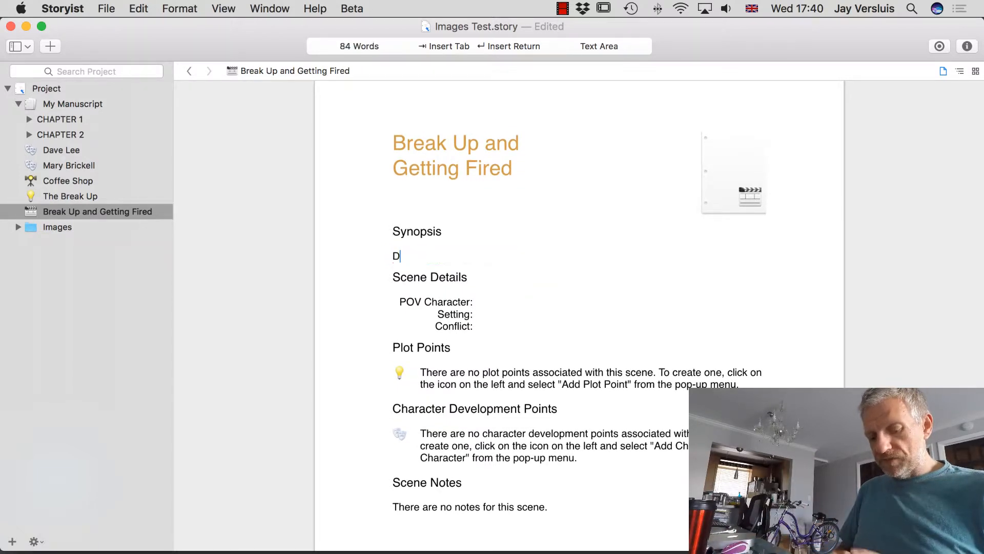
pyautogui.write('ave and Mary meet ')
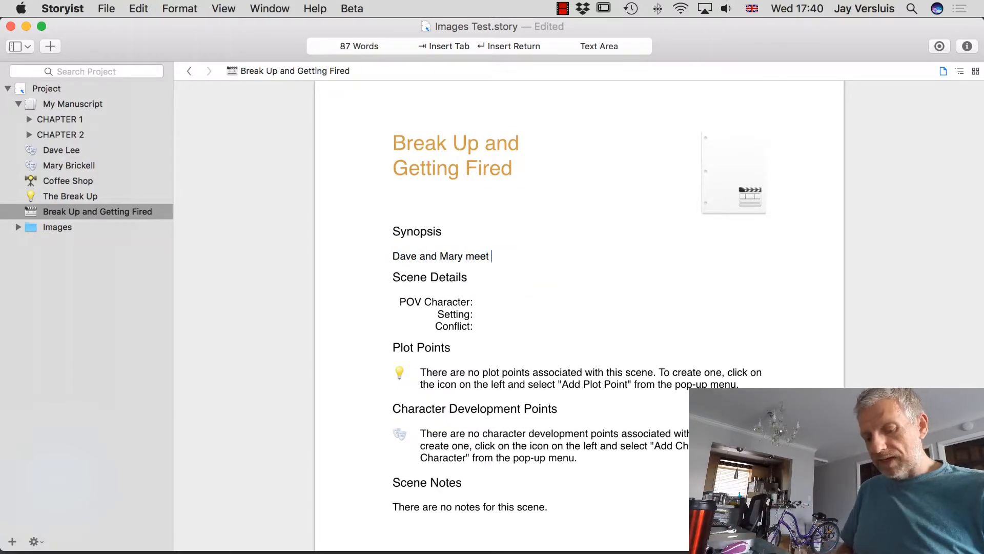
pyautogui.write('at the coffee s')
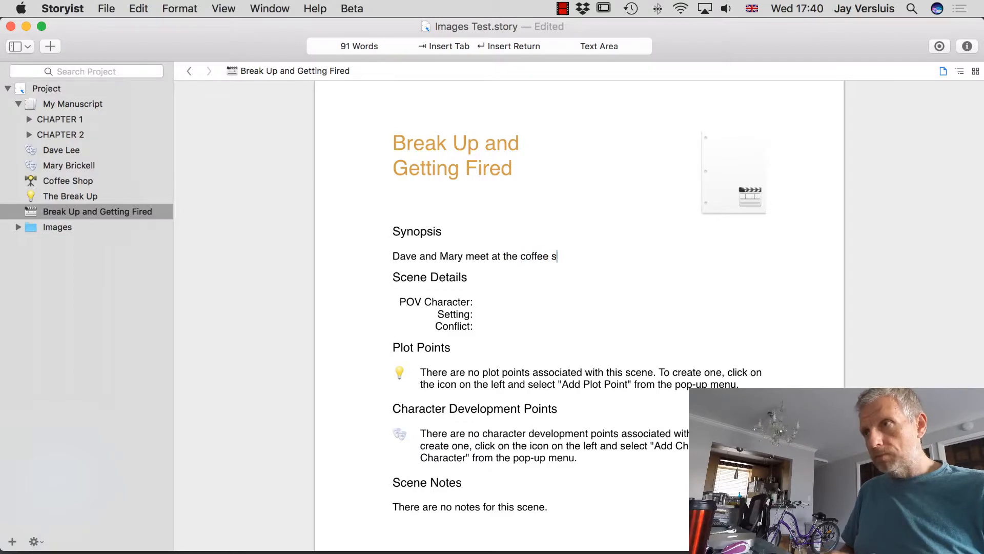
pyautogui.write('hop, Dave')
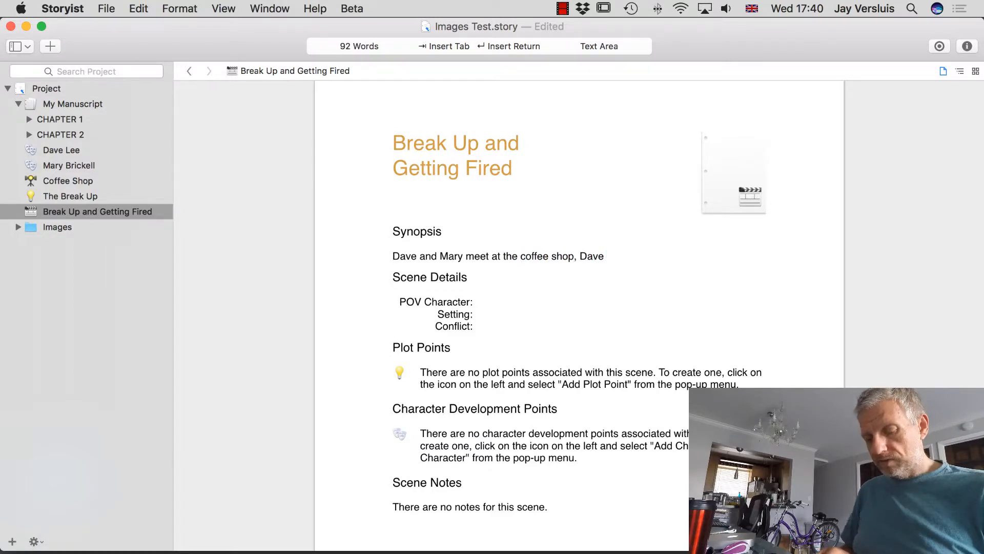
pyautogui.write(" isn't allowed to bre")
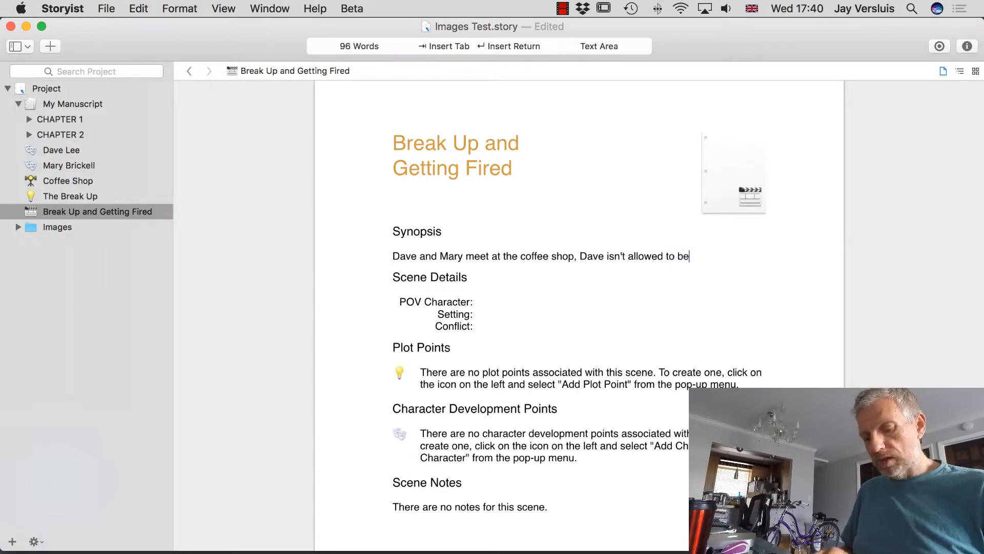
pyautogui.write('ak up with Mar')
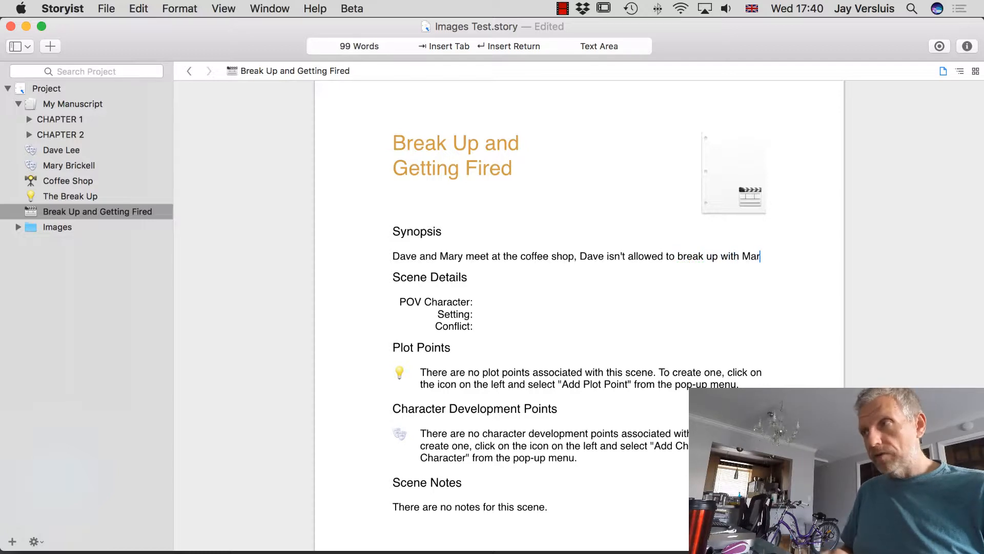
pyautogui.write('y, and on top o')
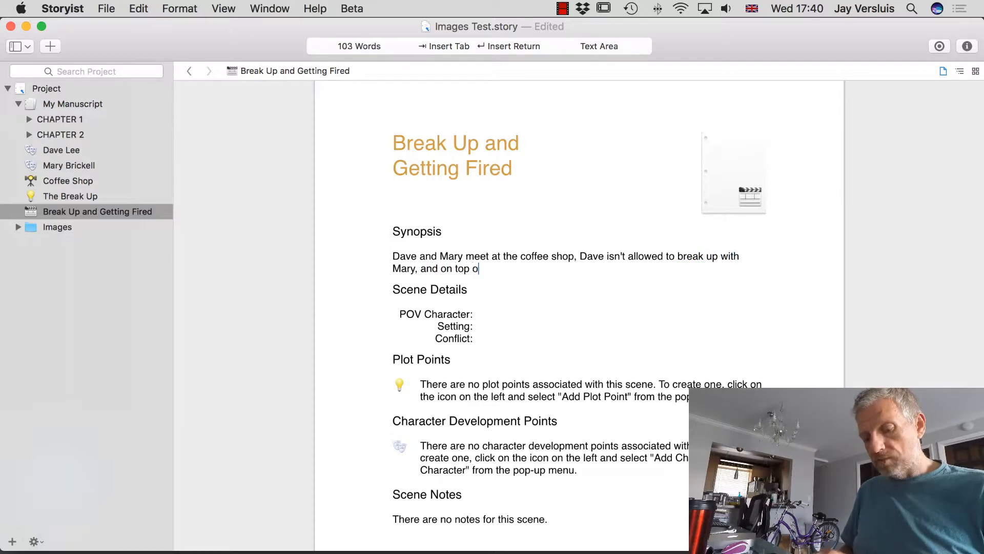
pyautogui.write('f it, he gets firt')
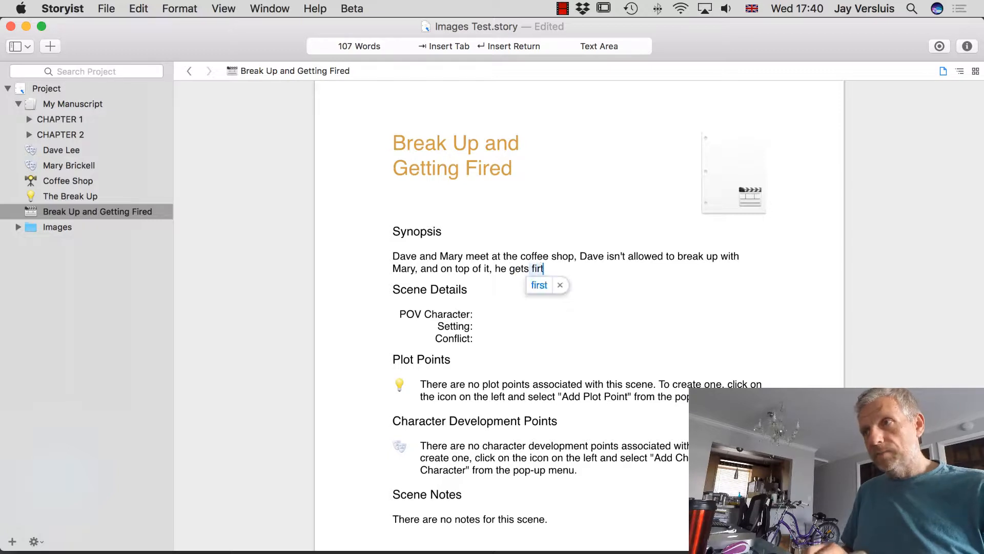
pyautogui.press('BackSpace')
pyautogui.write('ed.')
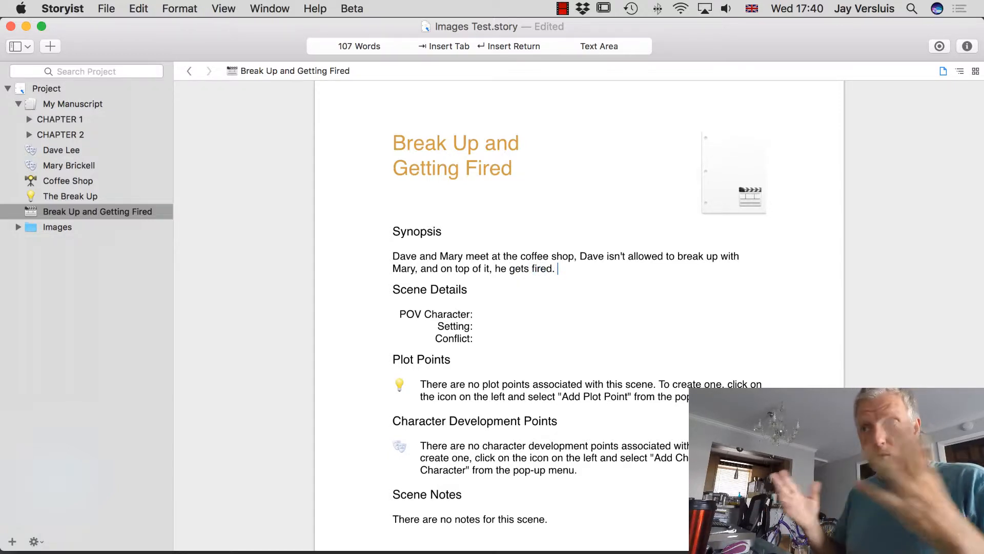
# Link the male character as the scene's POV Character in the Scene Details, accepting the suggested name.
pyautogui.scroll(-3, 555, 376)
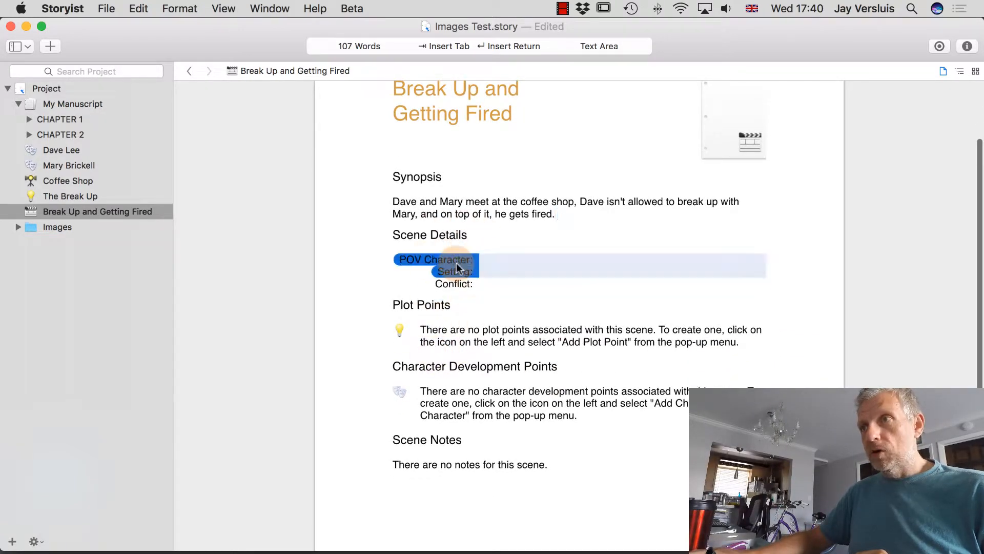
pyautogui.click(506, 259)
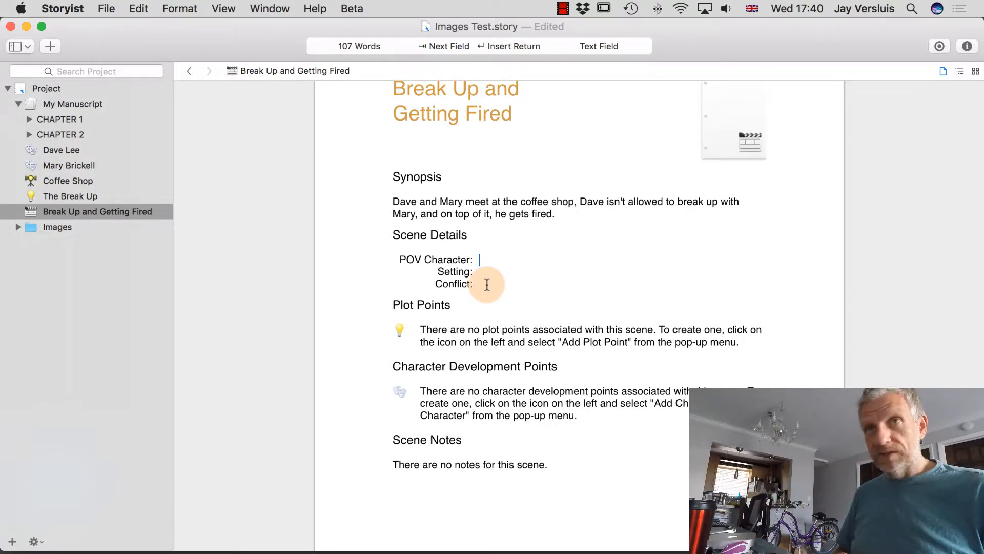
pyautogui.write('Dave Lee')
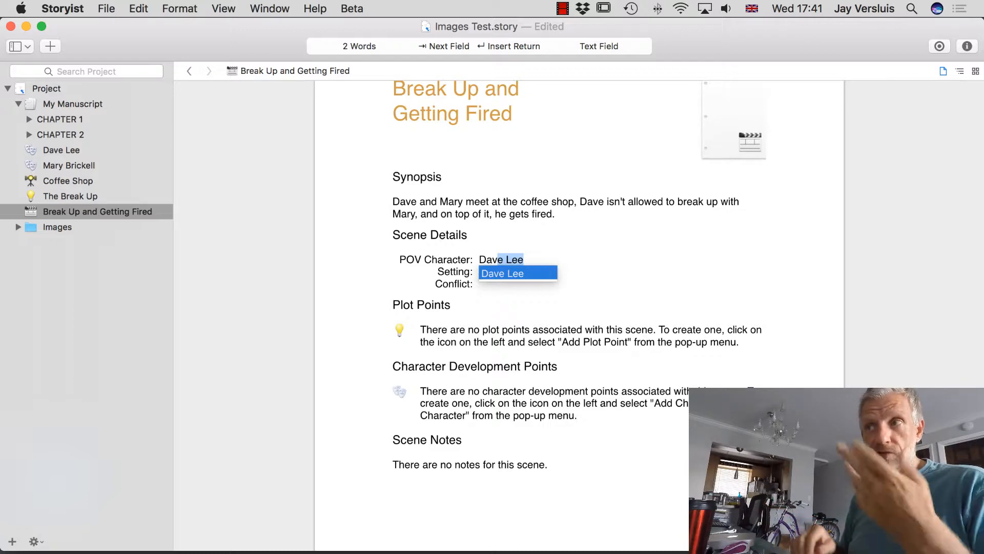
pyautogui.press('Return')
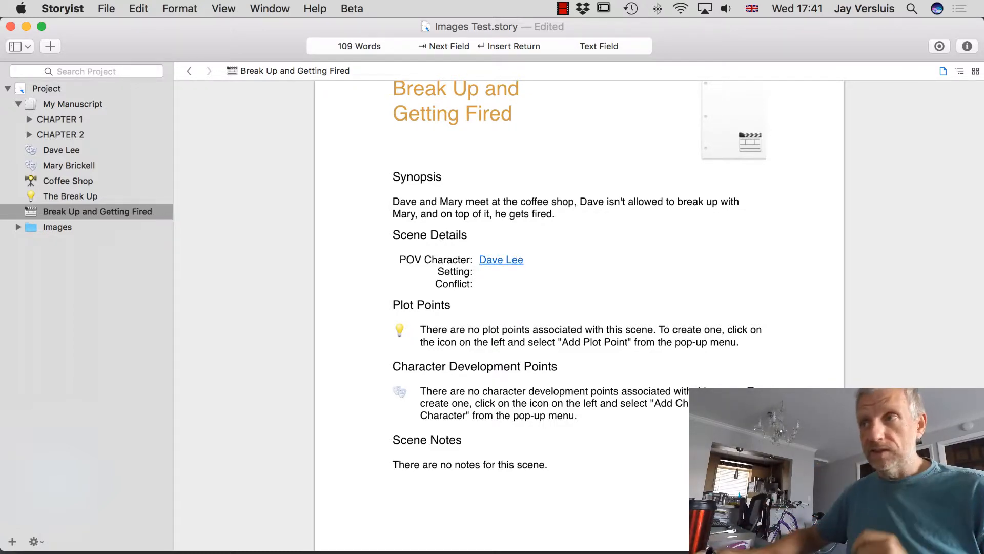
pyautogui.press('Tab')
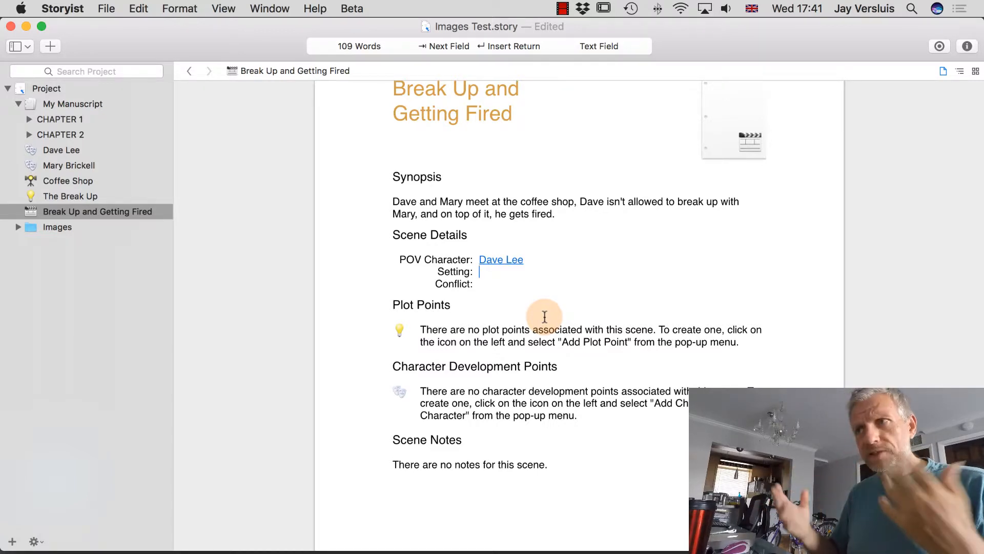
# Follow the POV character link to his sheet and show it in side by side editor views with Chapter 2 of the manuscript.
pyautogui.click(506, 265)
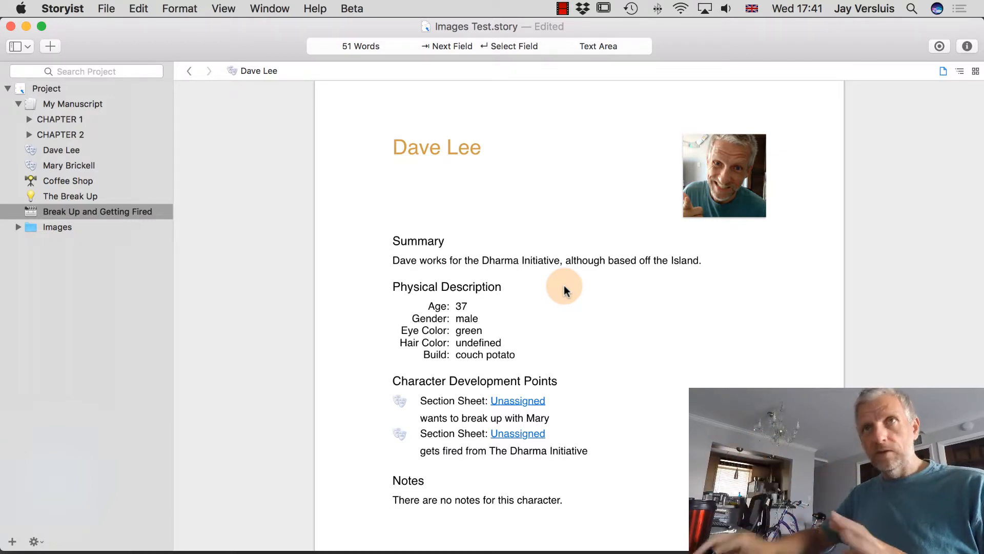
pyautogui.click(14, 47)
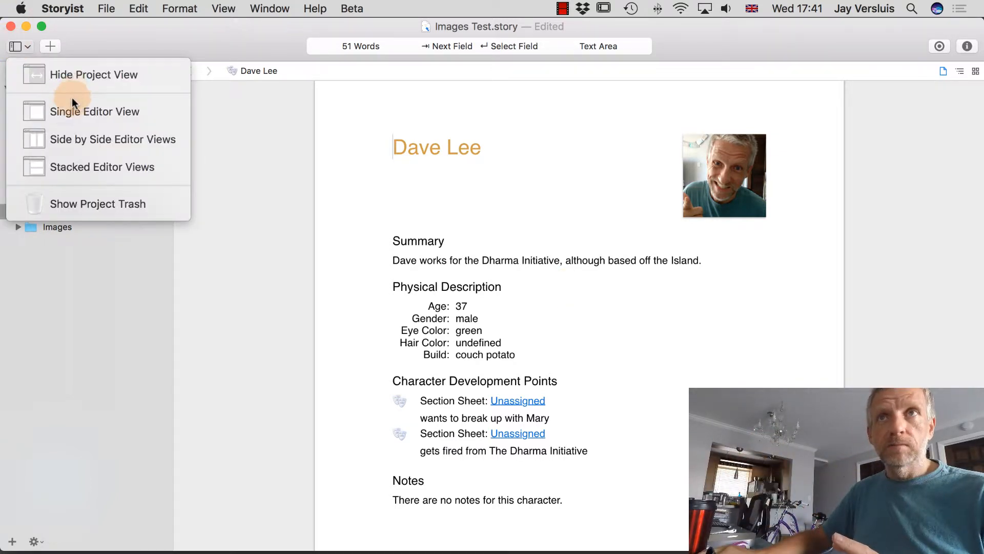
pyautogui.click(88, 139)
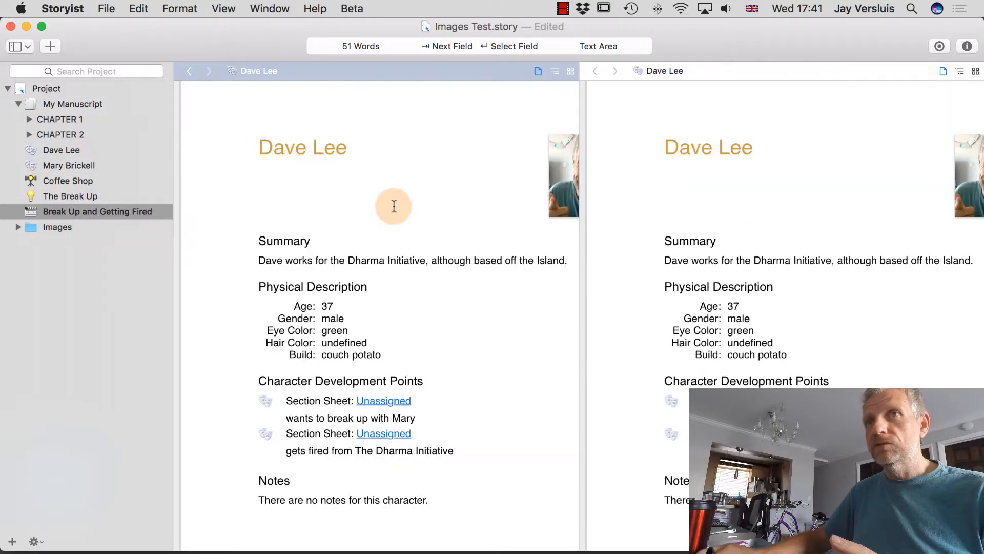
pyautogui.click(60, 119)
pyautogui.click(60, 136)
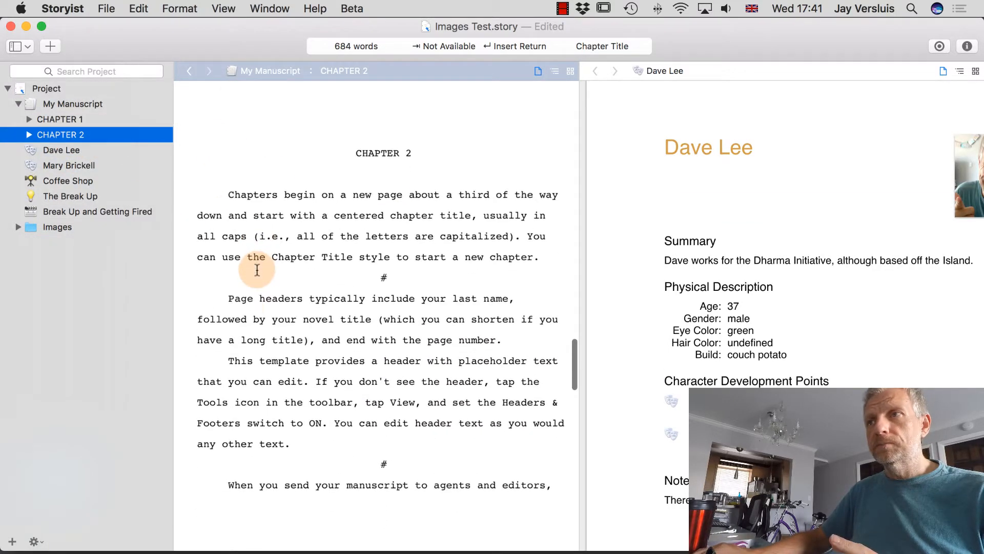
# Review the male character's sheet, the Coffee Shop setting and the female character's sheet beside the text of Chapter 2.
pyautogui.click(838, 320)
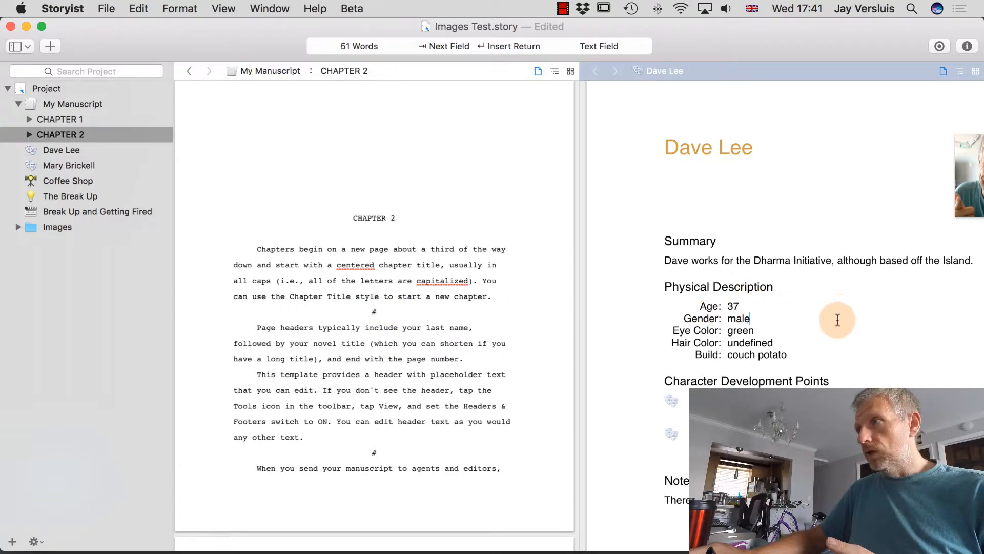
pyautogui.scroll(-3, 833, 331)
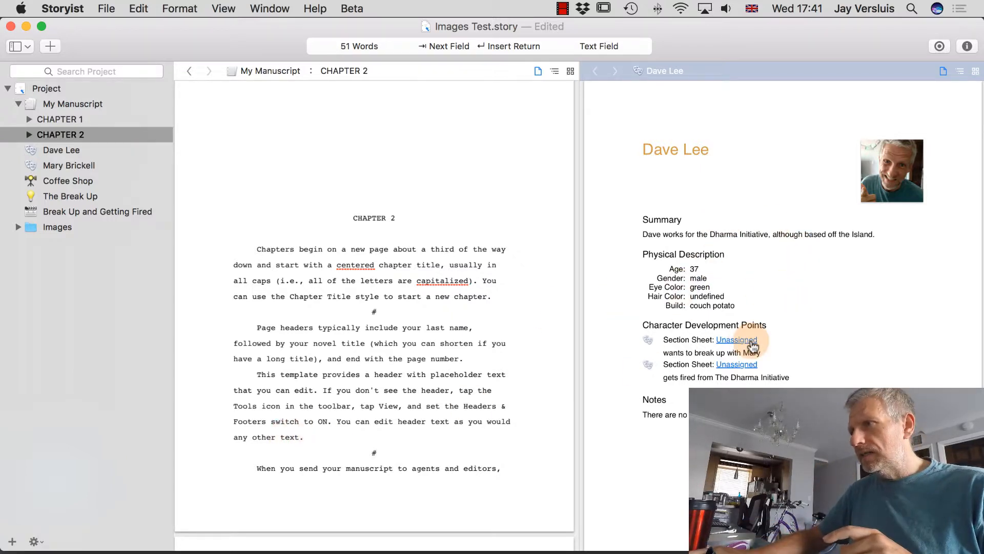
pyautogui.click(66, 180)
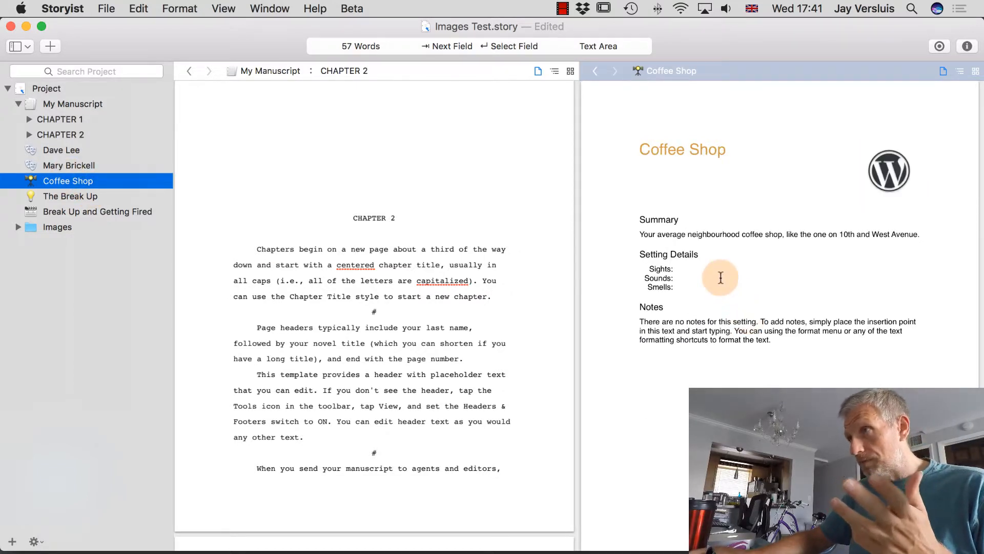
pyautogui.click(74, 166)
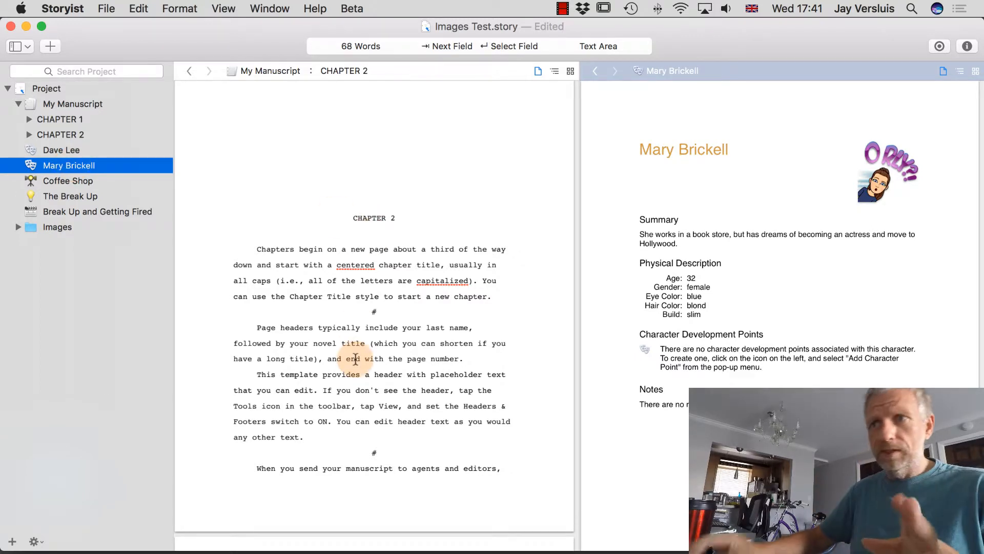
pyautogui.scroll(-3, 356, 358)
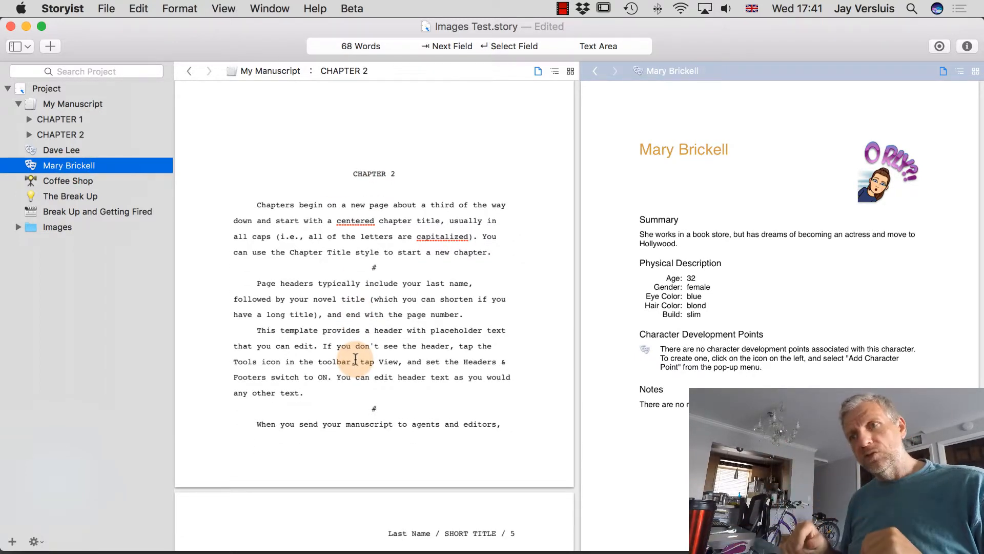
pyautogui.scroll(-3, 355, 358)
pyautogui.scroll(5, 355, 359)
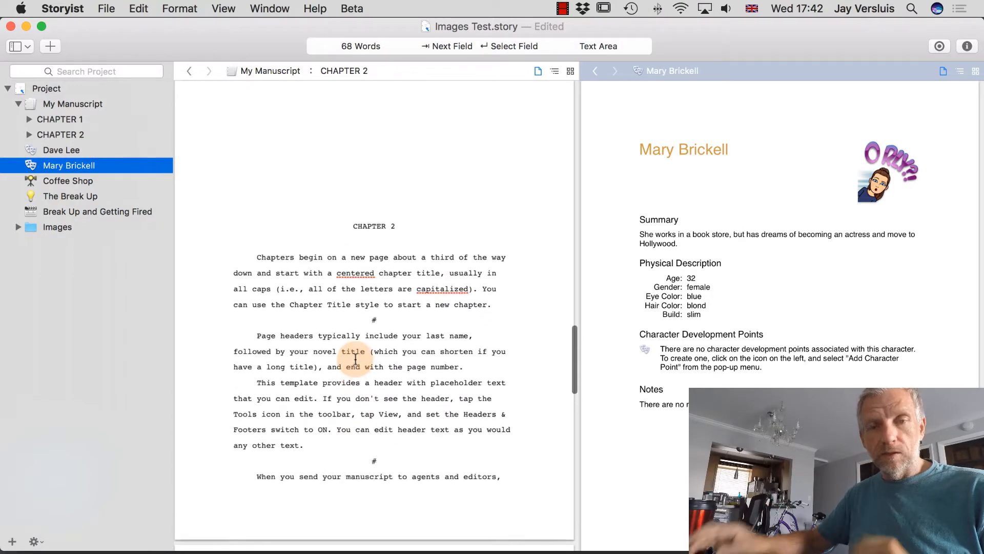
pyautogui.scroll(-2, 355, 358)
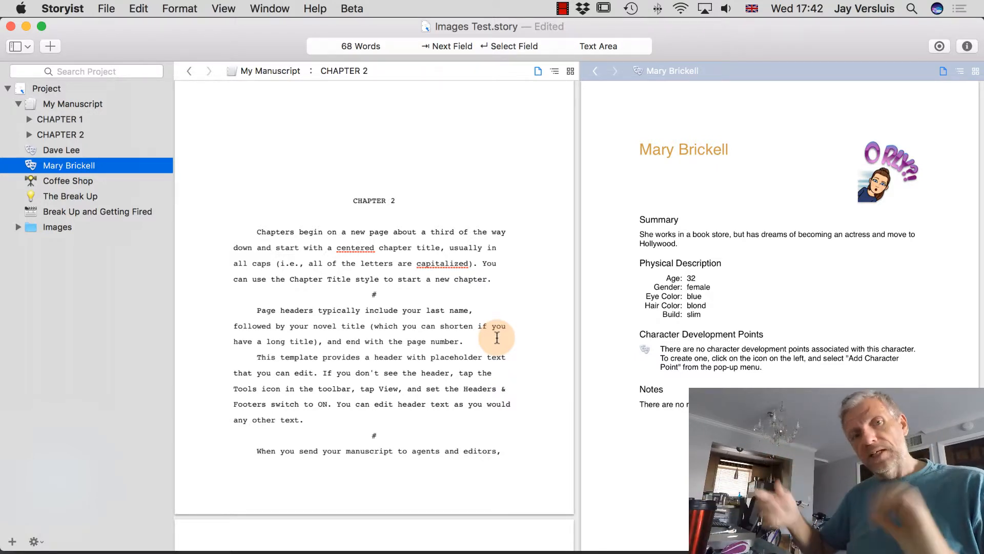
# Return to a single editor view and bring up the "Break Up and Getting Fired" scene sheet again.
pyautogui.click(14, 50)
pyautogui.click(78, 107)
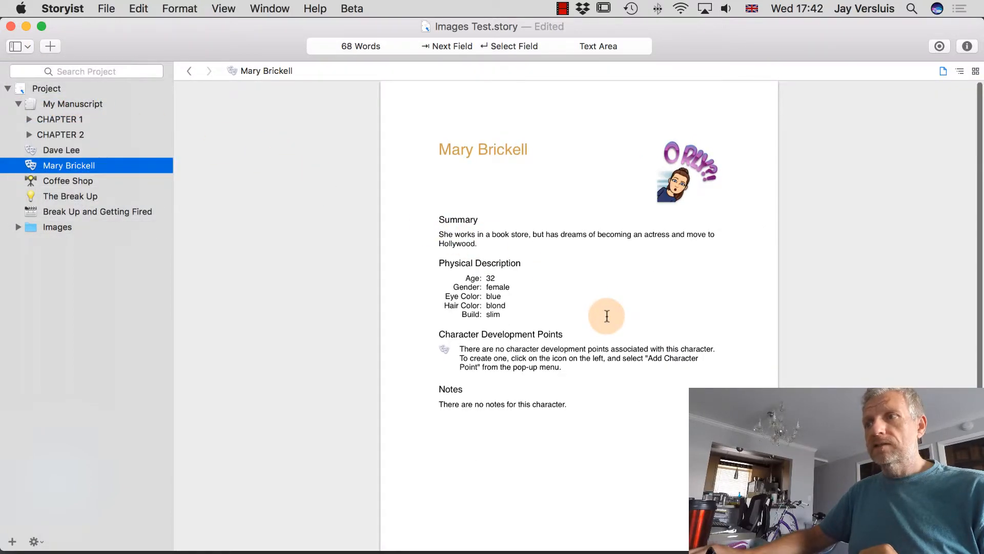
pyautogui.scroll(3, 607, 316)
pyautogui.scroll(2, 579, 299)
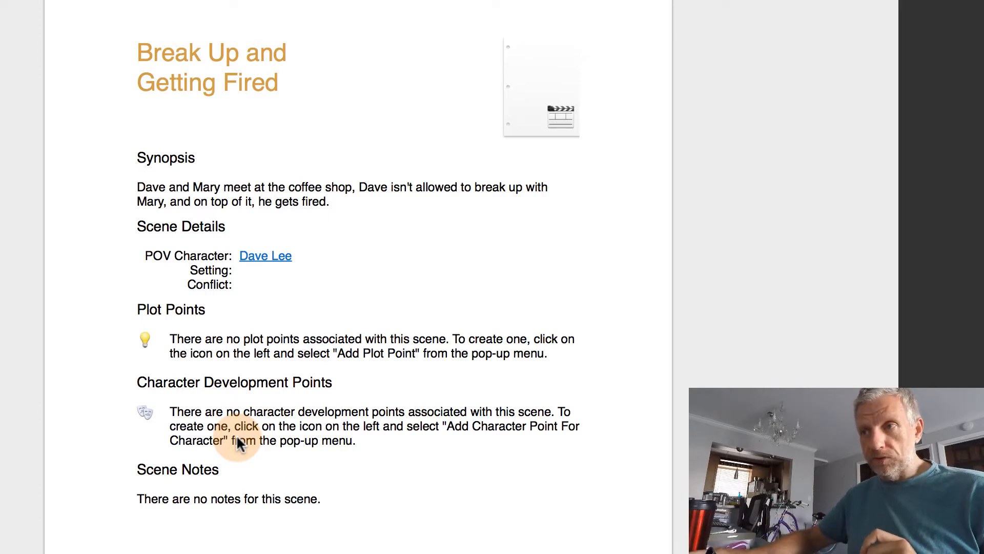
# Add a character development point for the male character to the scene, described as "he grows as a result of getting fired from his job".
pyautogui.click(146, 411)
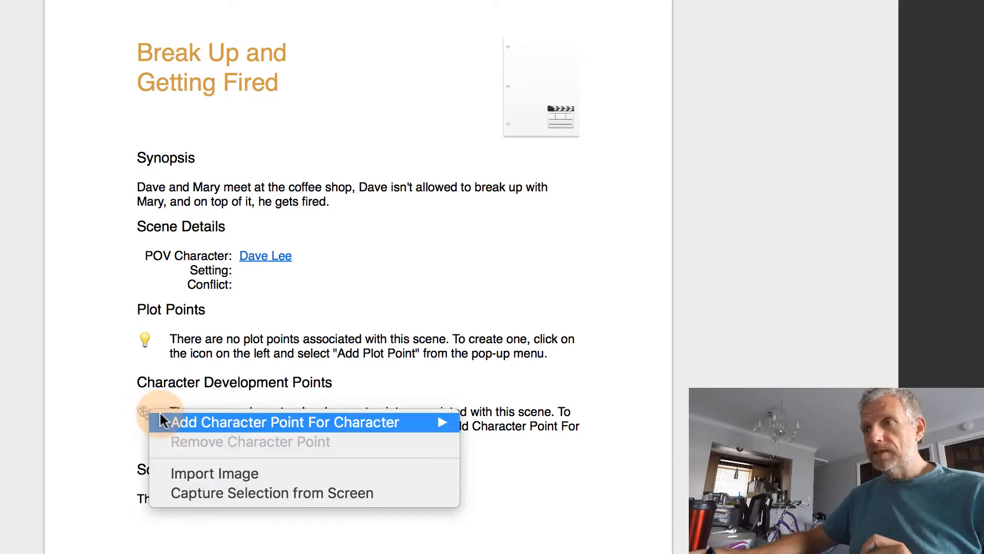
pyautogui.moveTo(221, 424)
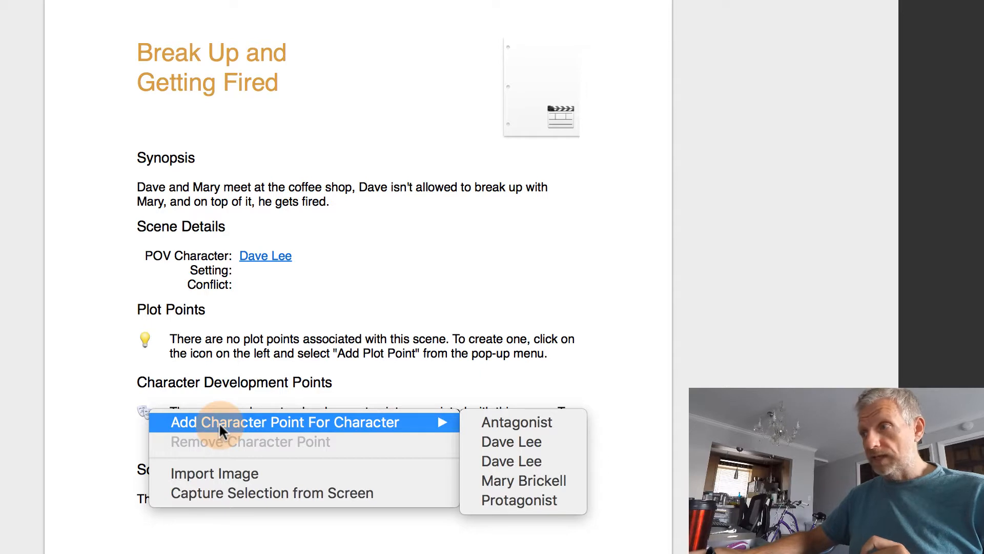
pyautogui.click(546, 459)
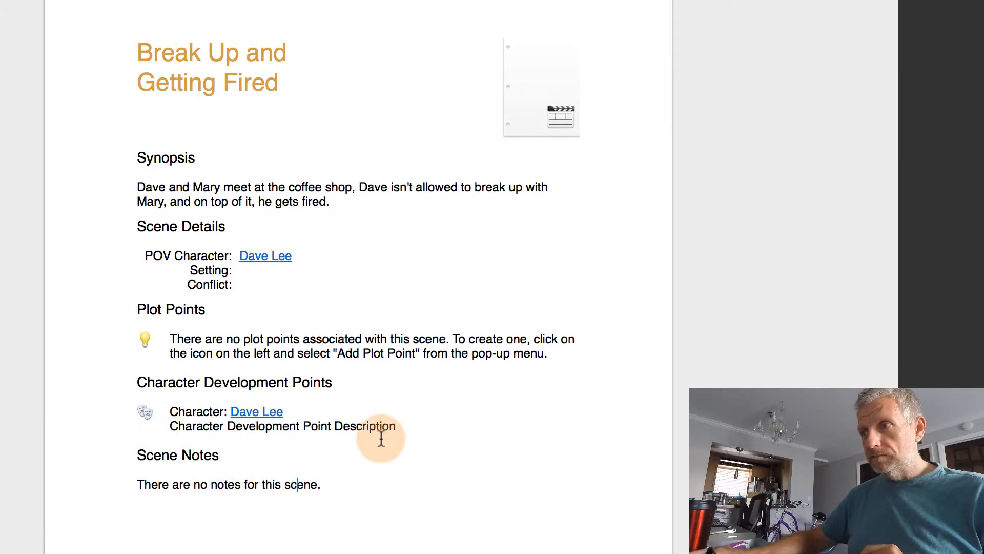
pyautogui.moveTo(398, 426); pyautogui.dragTo(174, 427)
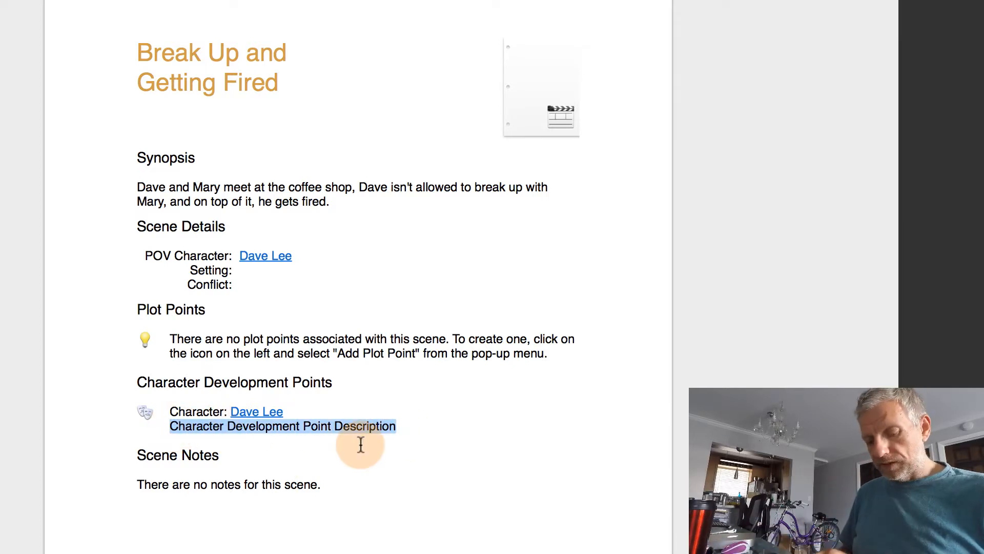
pyautogui.write('he grows as a result of ')
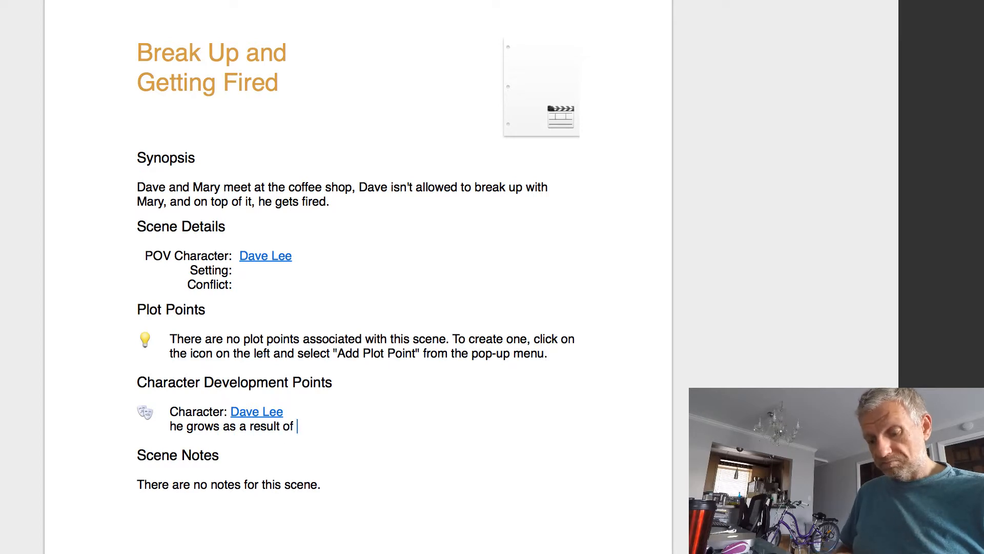
pyautogui.write('getting fired fr')
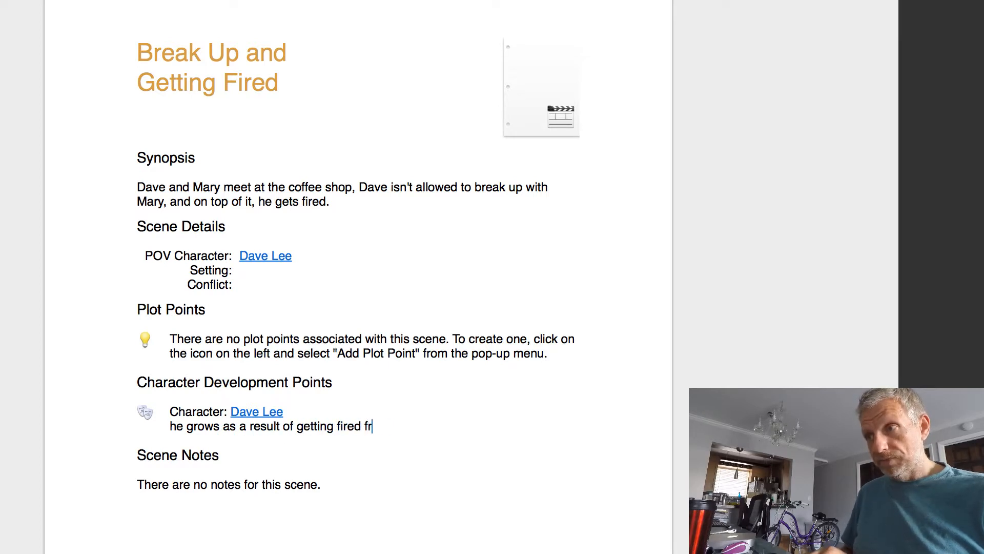
pyautogui.write('om his job')
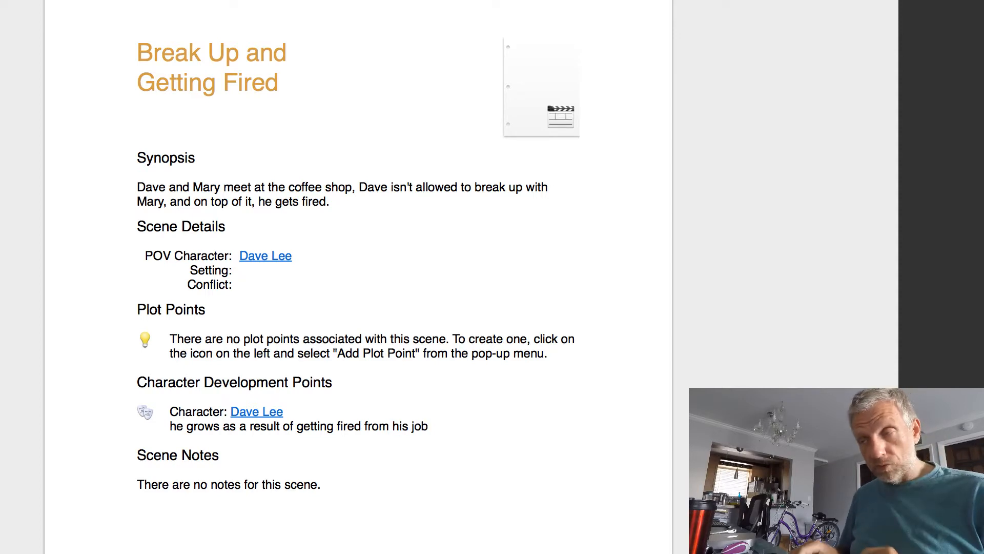
# Add a second development point for the male character, saying he is depressed because he can't break up with the female character.
pyautogui.click(146, 411)
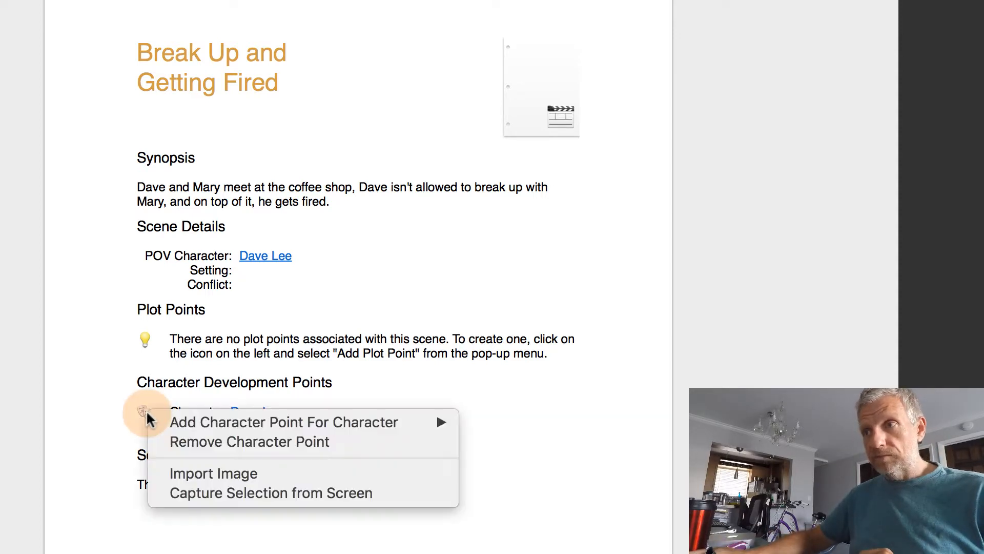
pyautogui.moveTo(299, 422)
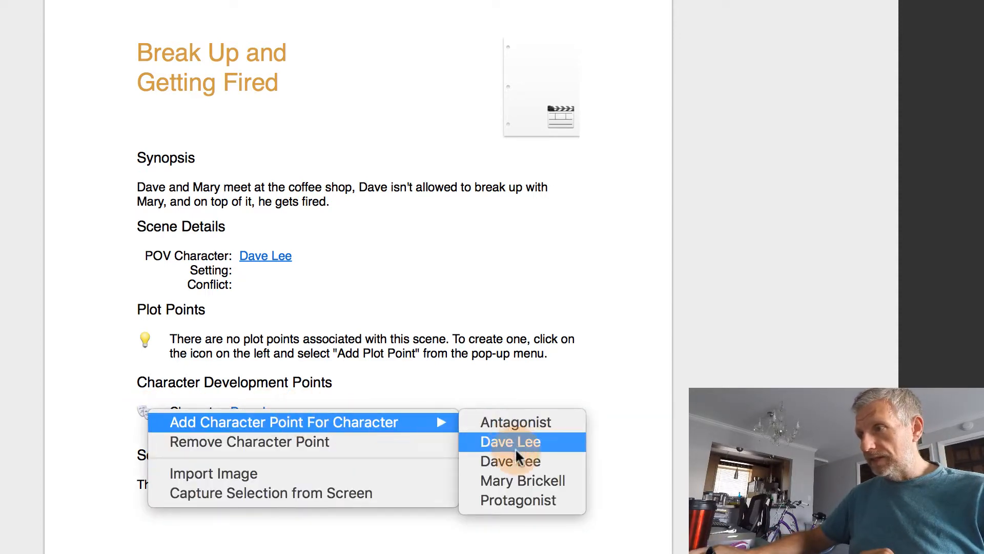
pyautogui.click(549, 447)
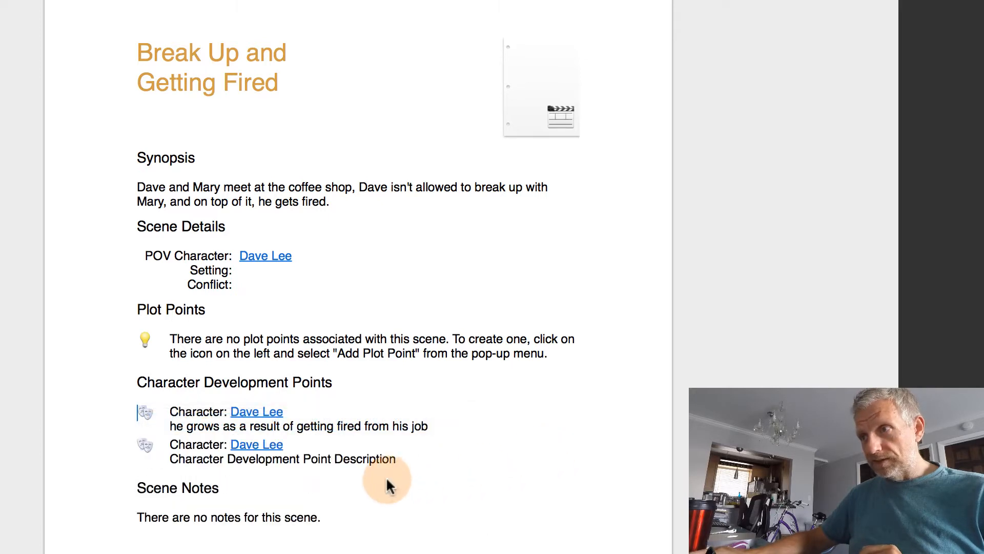
pyautogui.click(341, 459)
pyautogui.write('he is')
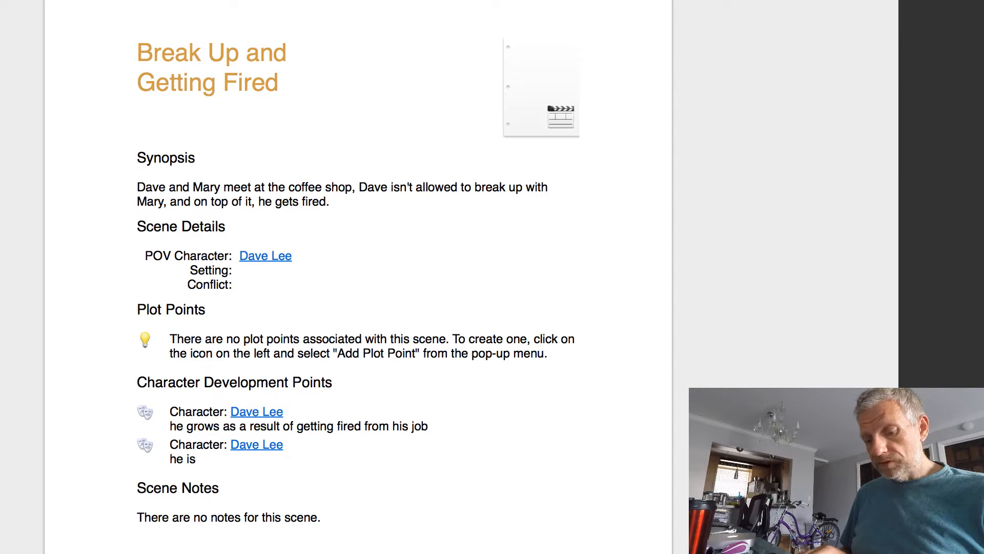
pyautogui.write(" dperessed because he can't break up with Mary.")
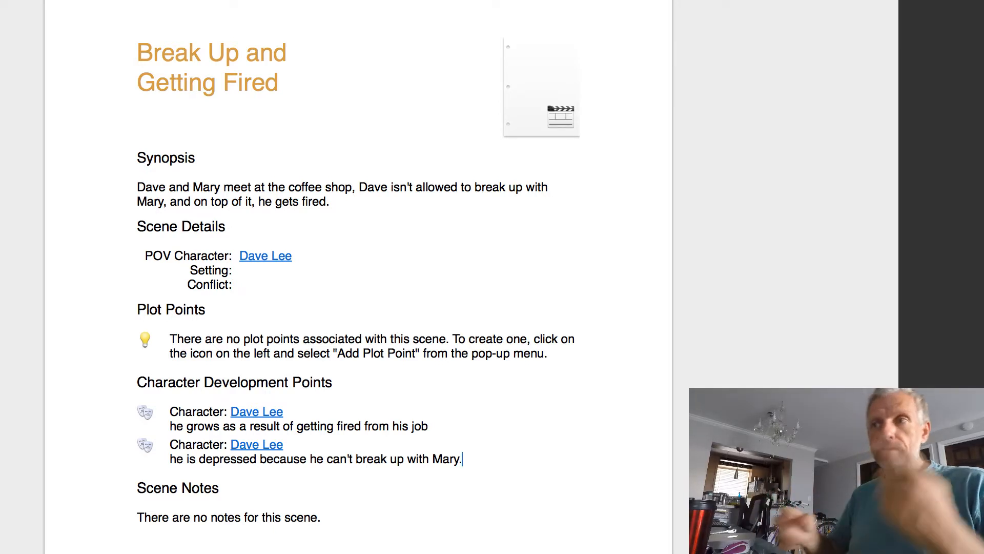
# Add a plot point to the scene and describe it as the male character getting fired.
pyautogui.click(145, 339)
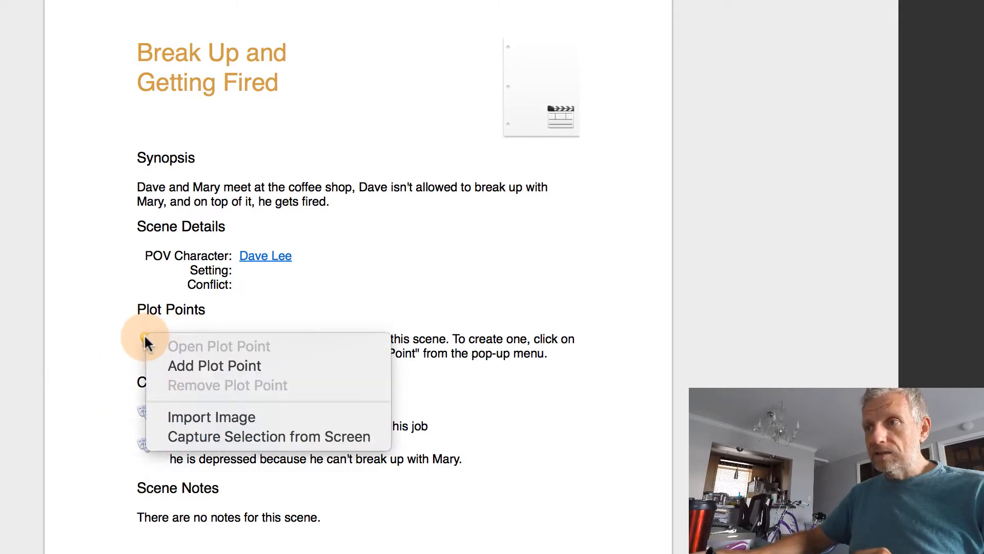
pyautogui.click(290, 367)
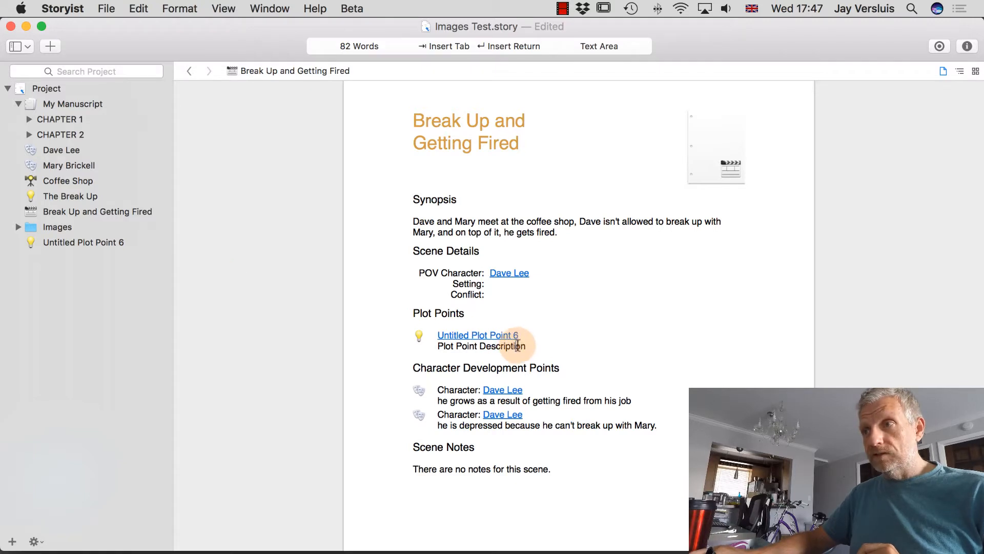
pyautogui.moveTo(533, 345); pyautogui.dragTo(436, 346)
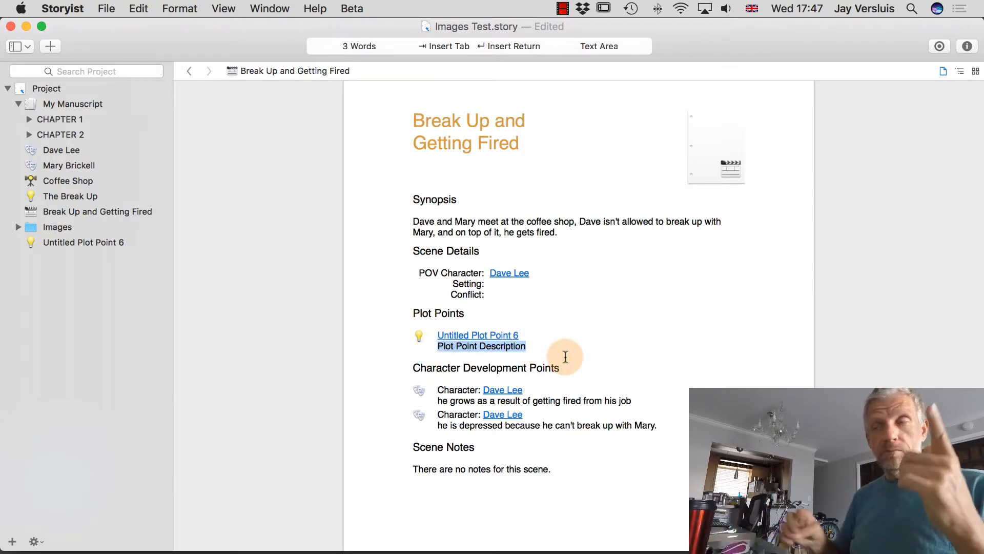
pyautogui.write('Dave i')
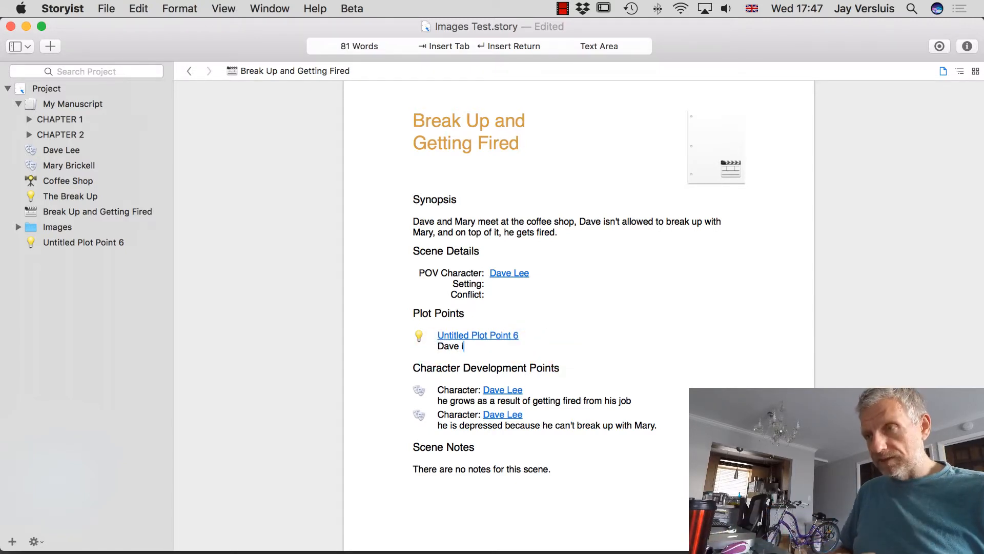
pyautogui.write('s get')
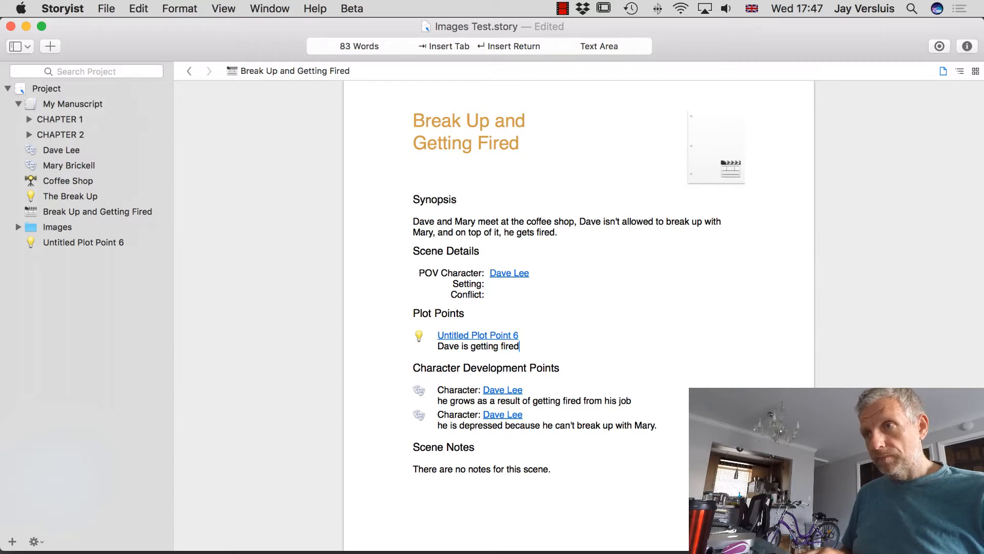
pyautogui.write('ting fired')
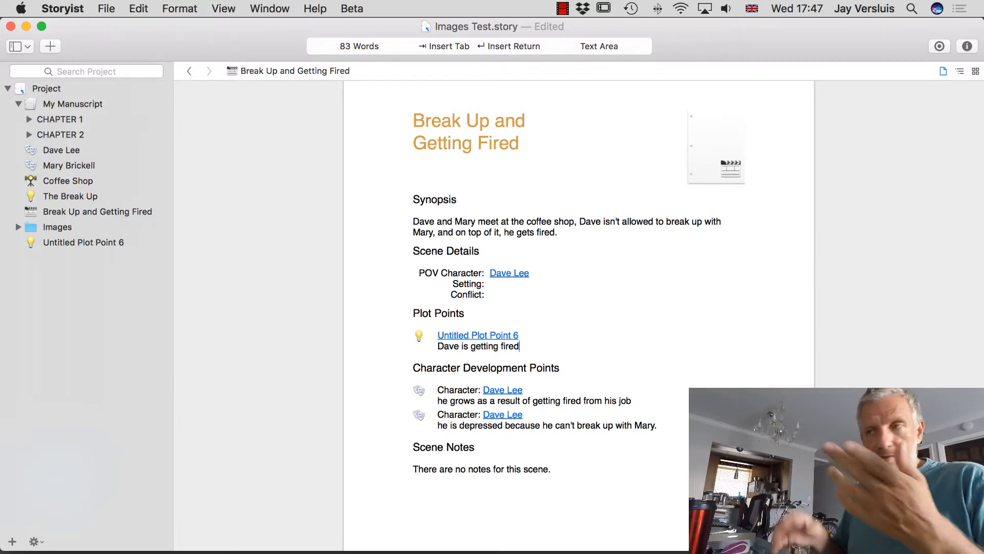
pyautogui.press('Return')
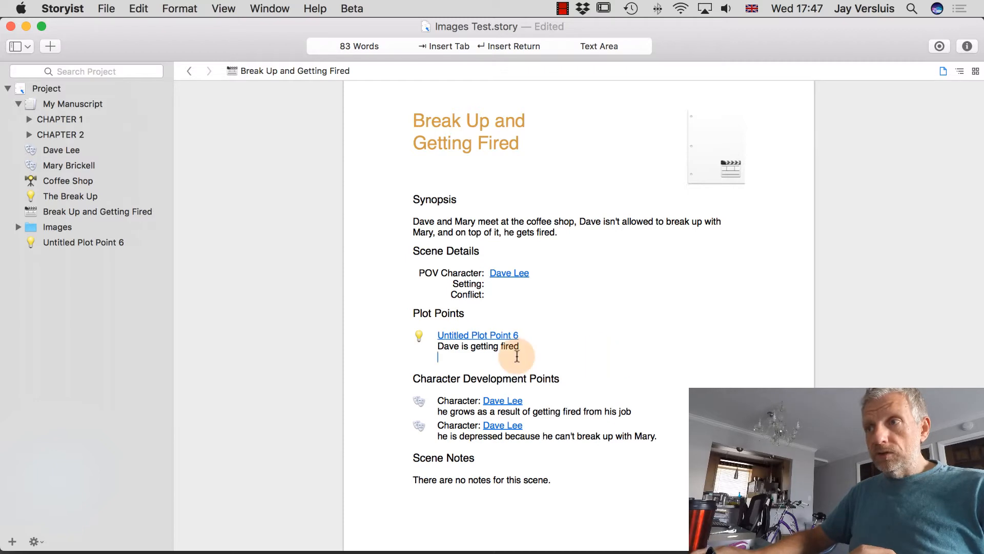
# Open the new plot point's sheet from the scene and title it "Getting Fired".
pyautogui.click(490, 336)
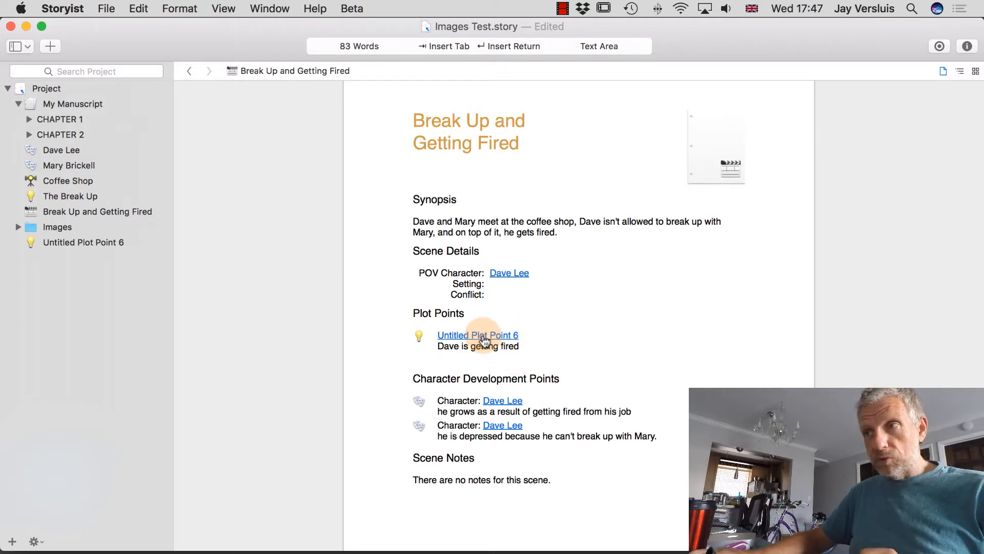
pyautogui.click(485, 337)
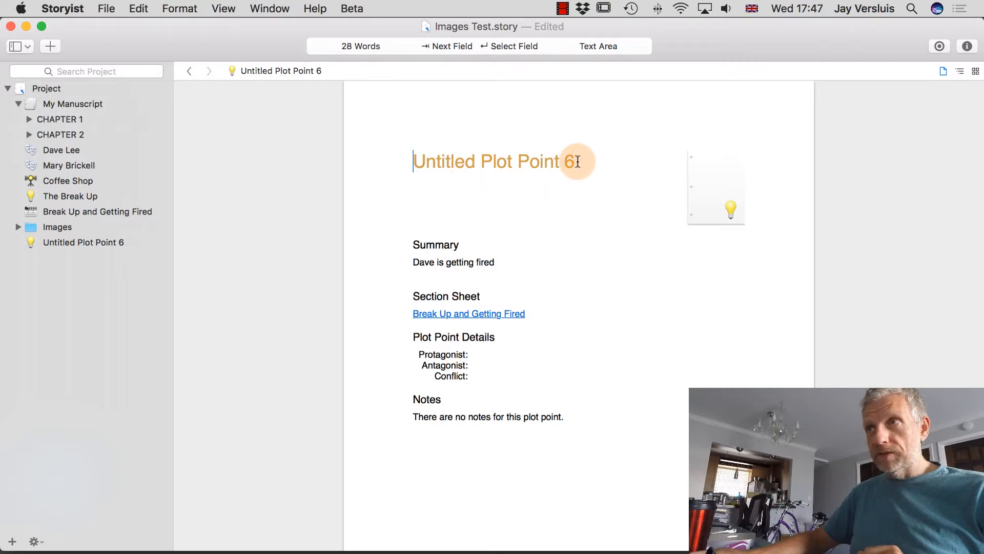
pyautogui.moveTo(577, 161); pyautogui.dragTo(413, 160)
pyautogui.press('BackSpace')
pyautogui.write('Getting F')
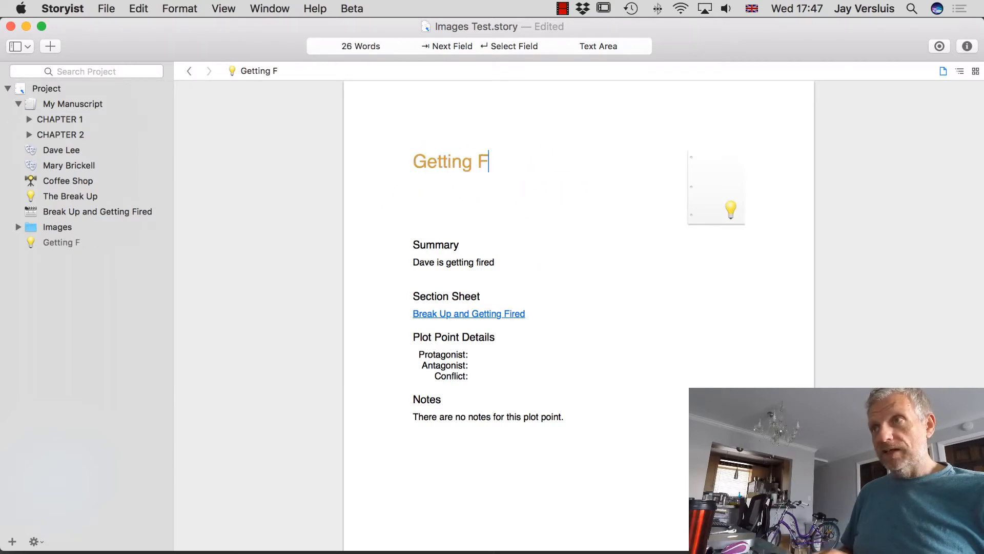
pyautogui.write('ired')
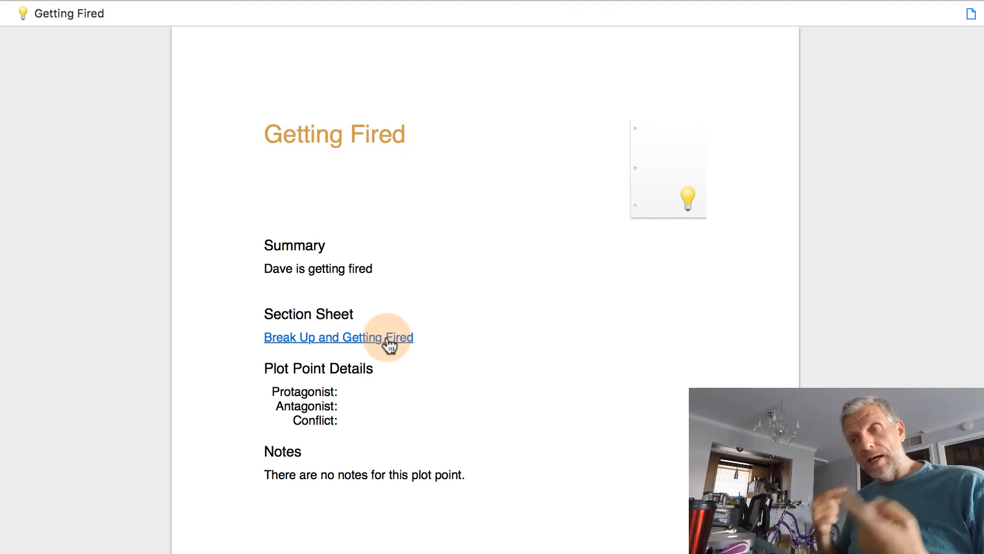
# Follow the section sheet link back to the "Break Up and Getting Fired" scene and switch it to outline view and on to index card view.
pyautogui.click(389, 338)
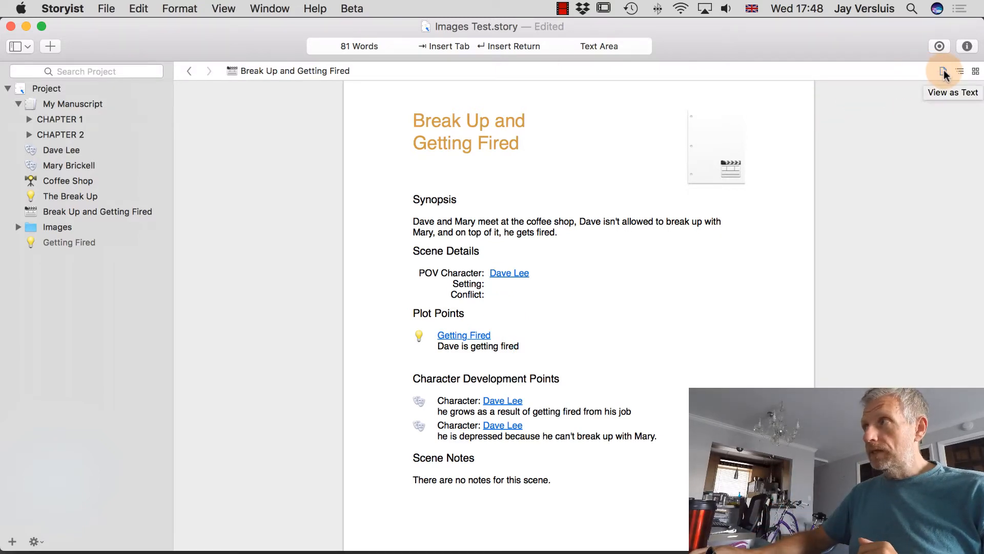
pyautogui.click(960, 71)
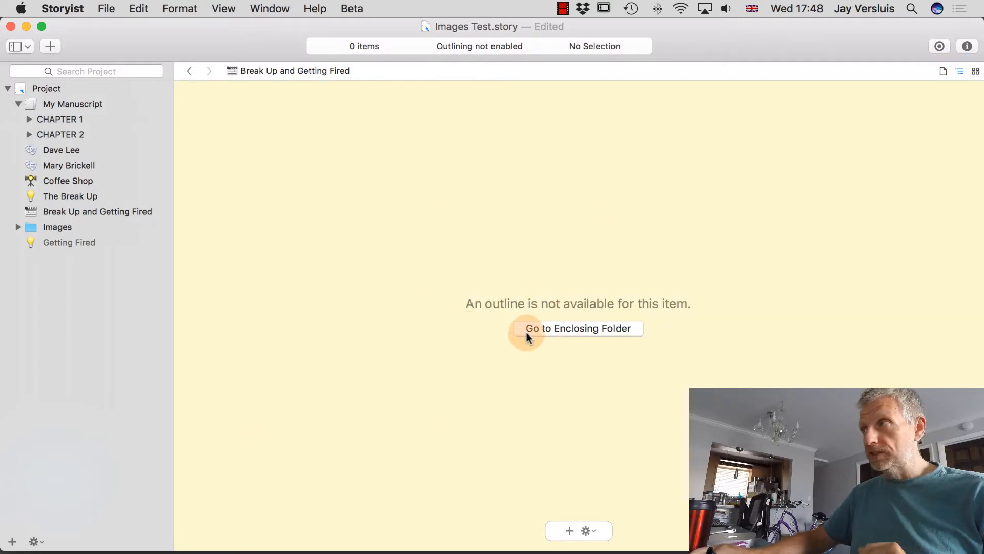
pyautogui.click(975, 71)
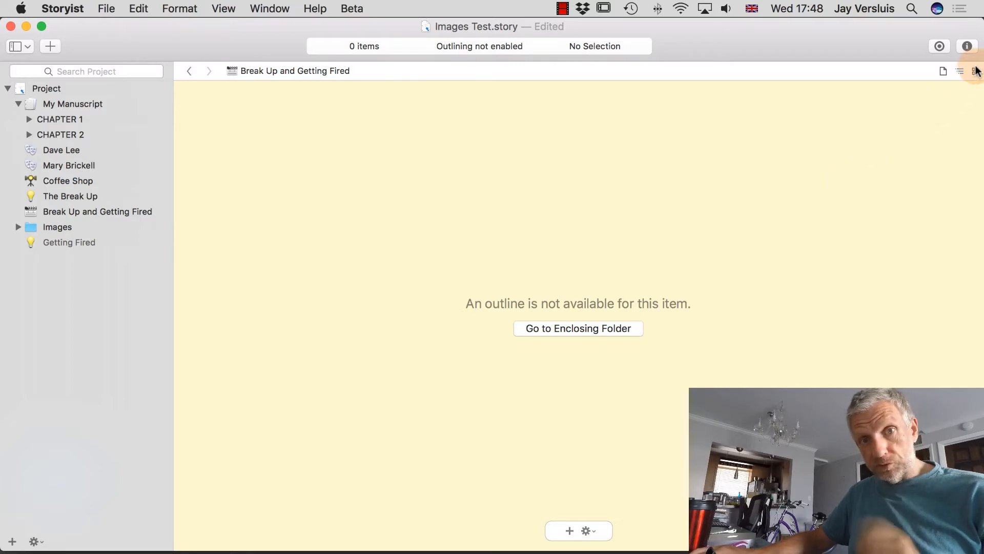
pyautogui.click(975, 71)
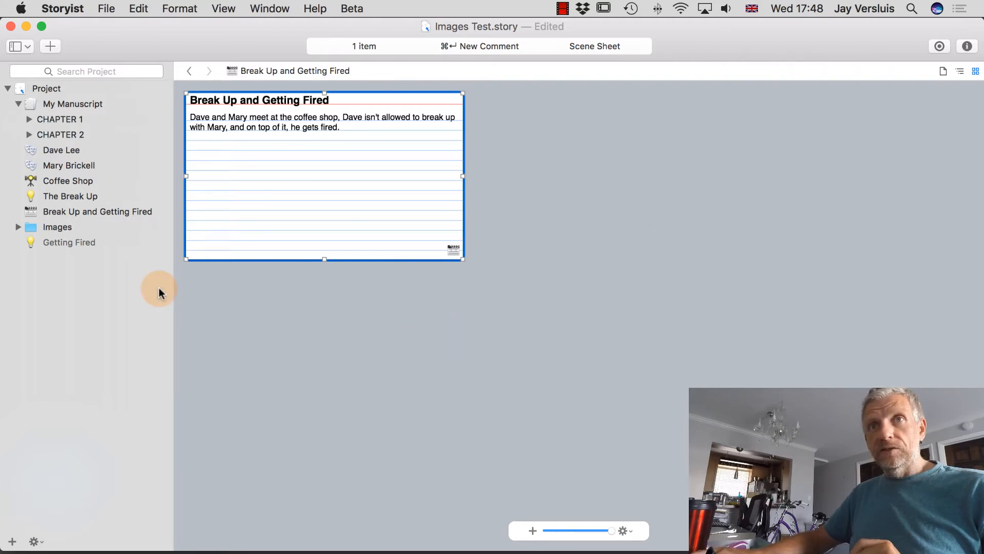
# Place the Dragonfruit image from the Images folder beside the scene's index card and enlarge it.
pyautogui.click(18, 226)
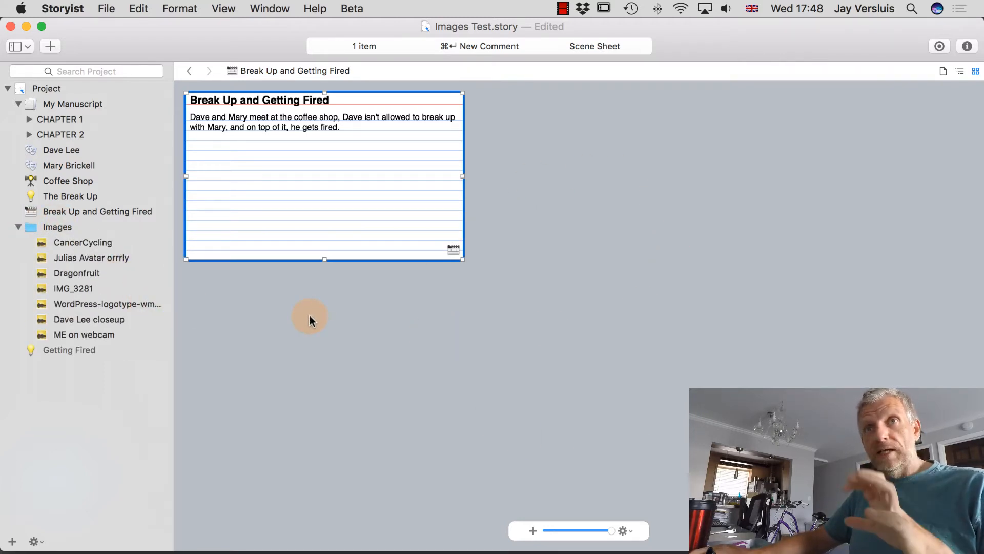
pyautogui.moveTo(88, 274); pyautogui.dragTo(675, 237)
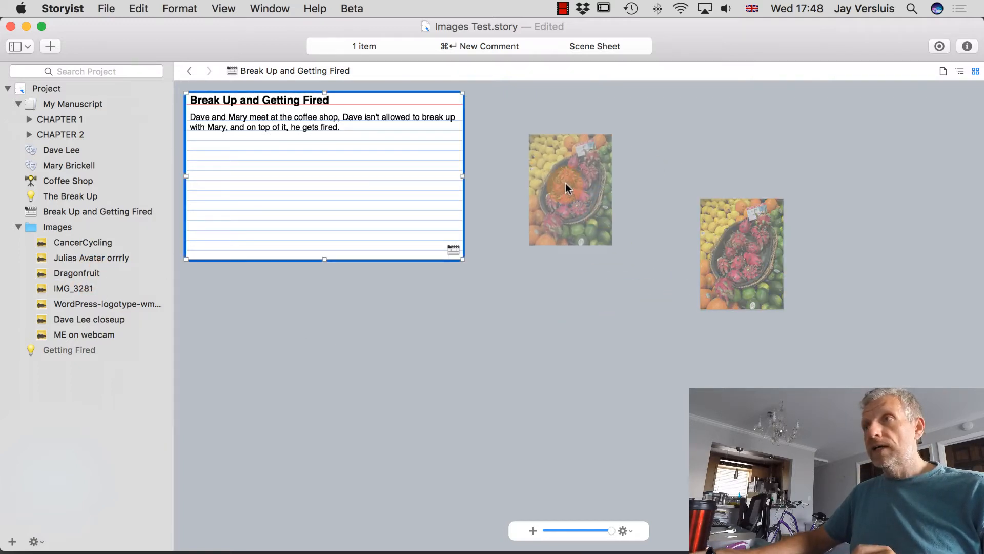
pyautogui.click(576, 209)
pyautogui.moveTo(597, 211); pyautogui.dragTo(751, 315)
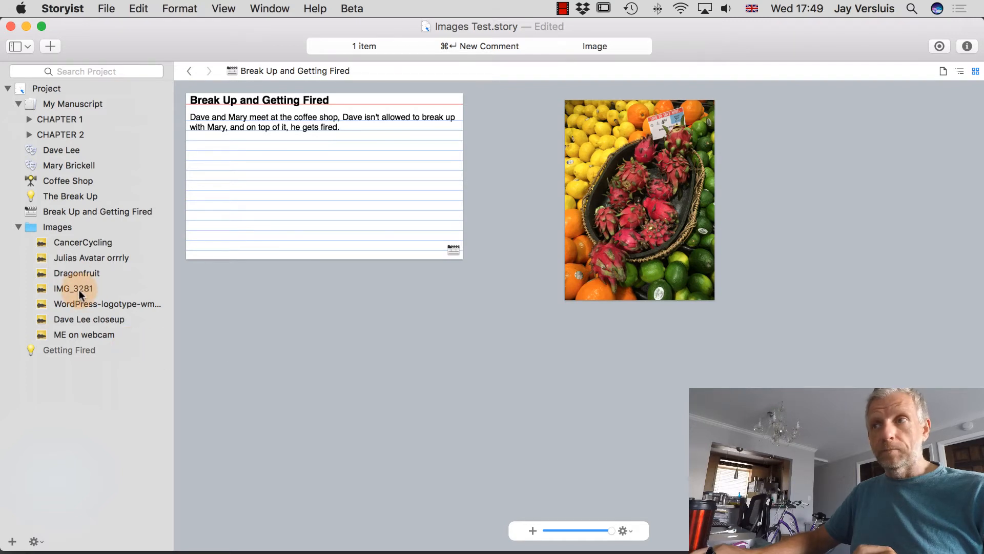
# Place the IMG_3281 and WordPress logo images below the scene's index card and return to the text view.
pyautogui.moveTo(79, 291); pyautogui.dragTo(318, 337)
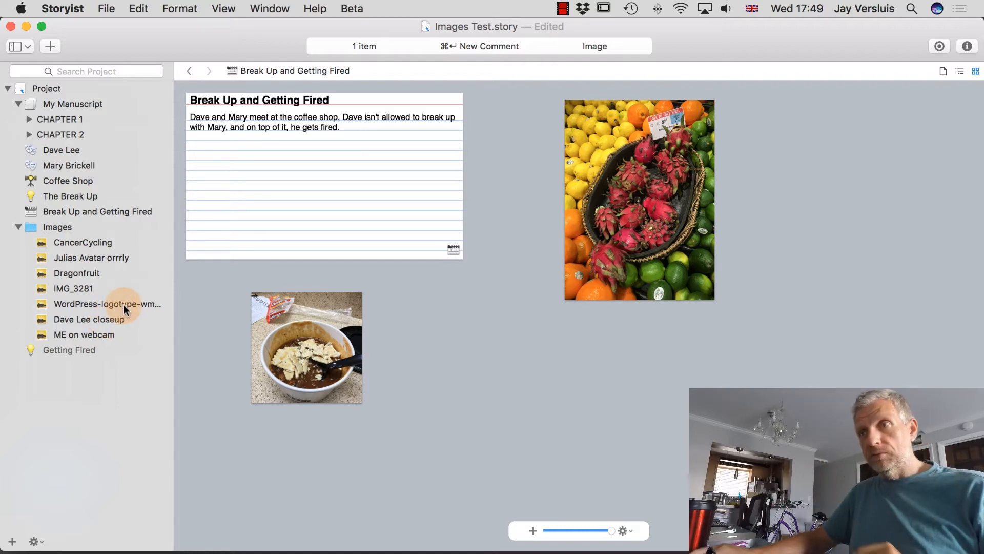
pyautogui.moveTo(124, 305); pyautogui.dragTo(530, 331)
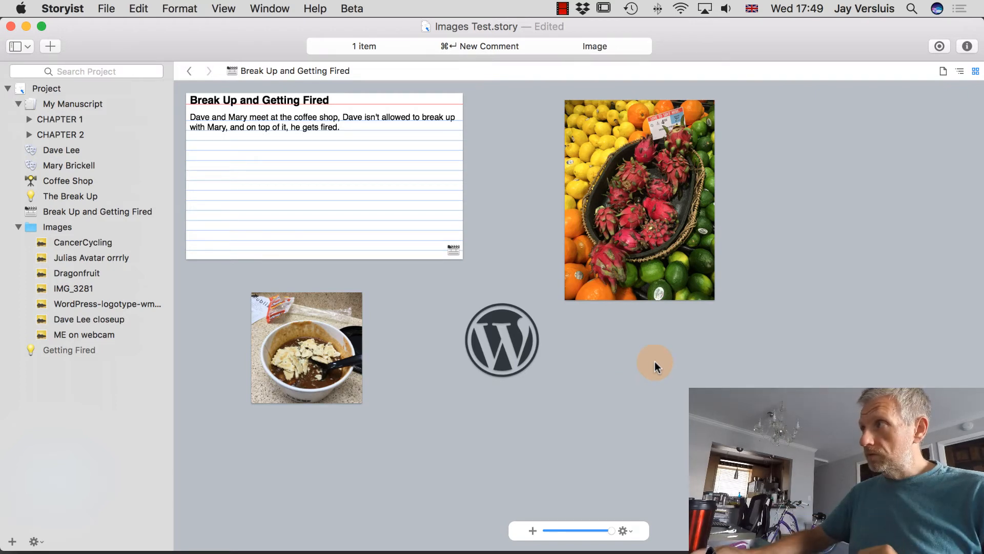
pyautogui.click(944, 71)
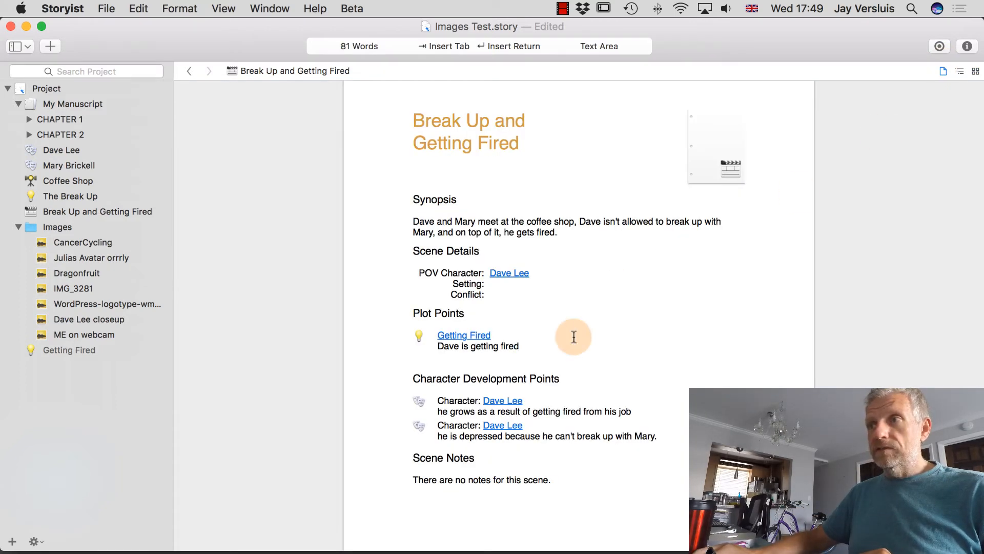